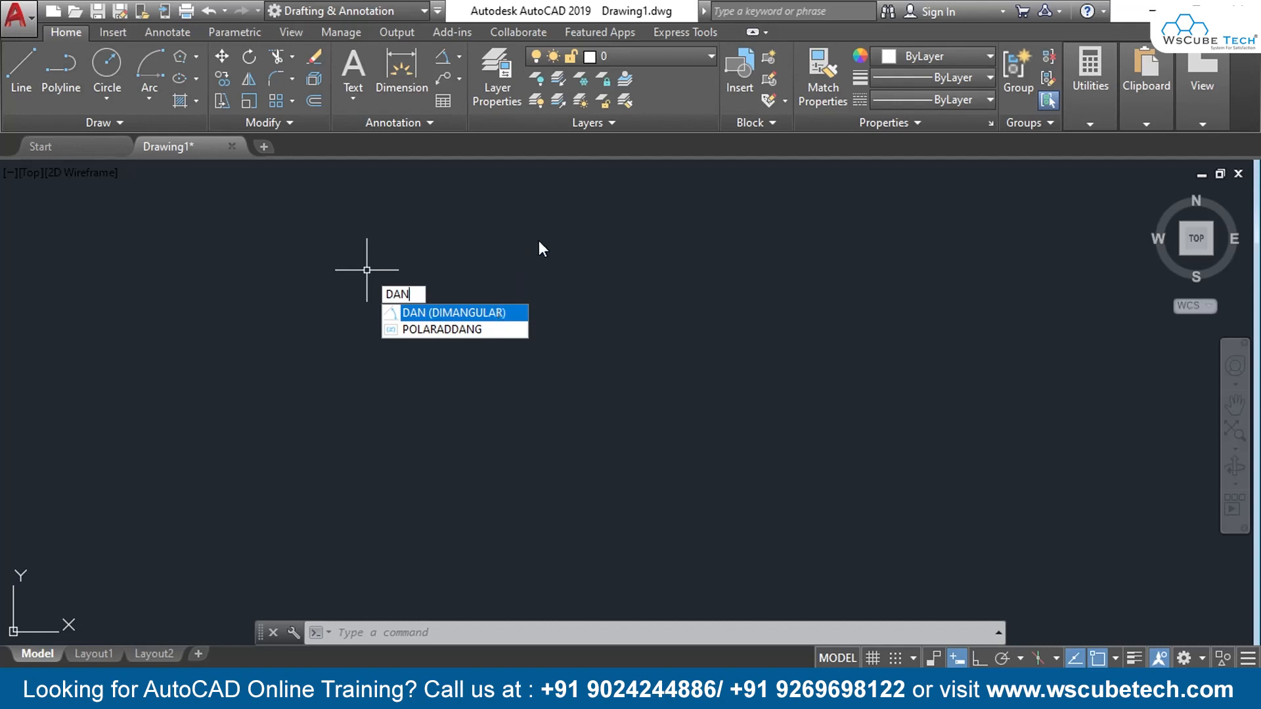
# Draw a horizontal line in the empty drawing area with Ortho mode turned on.
pyautogui.press('Escape')
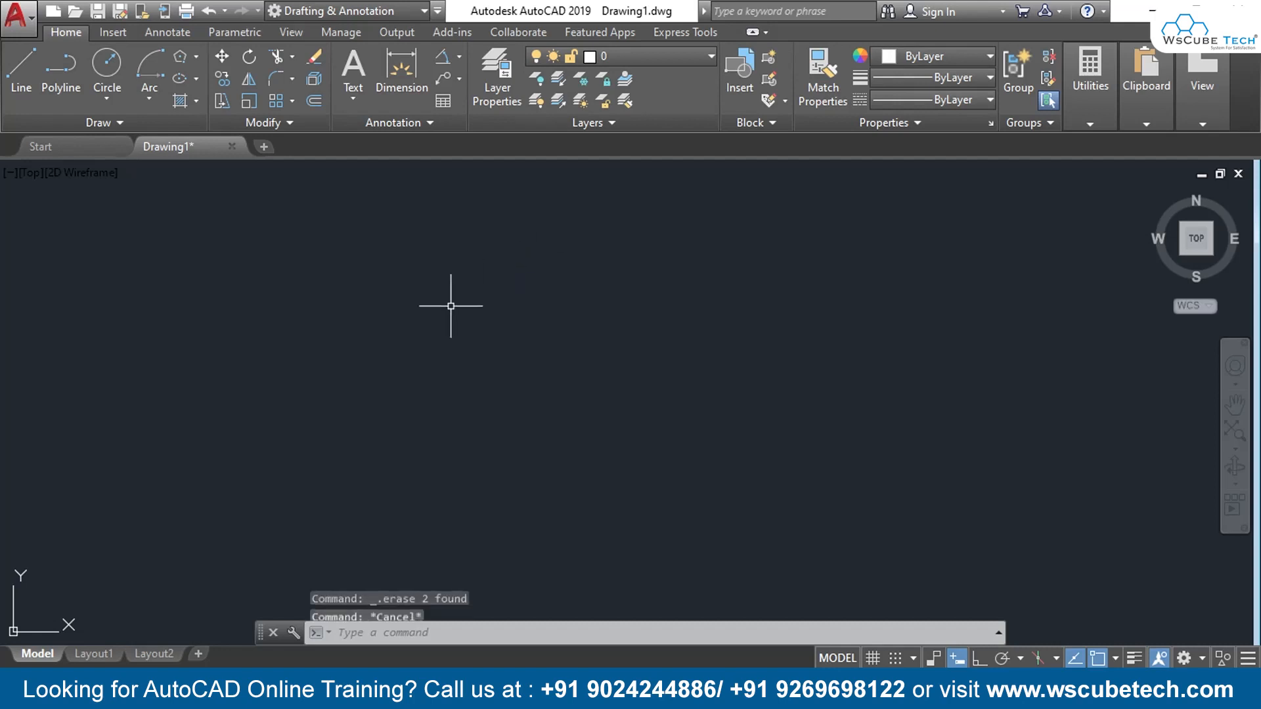
pyautogui.click(17, 82)
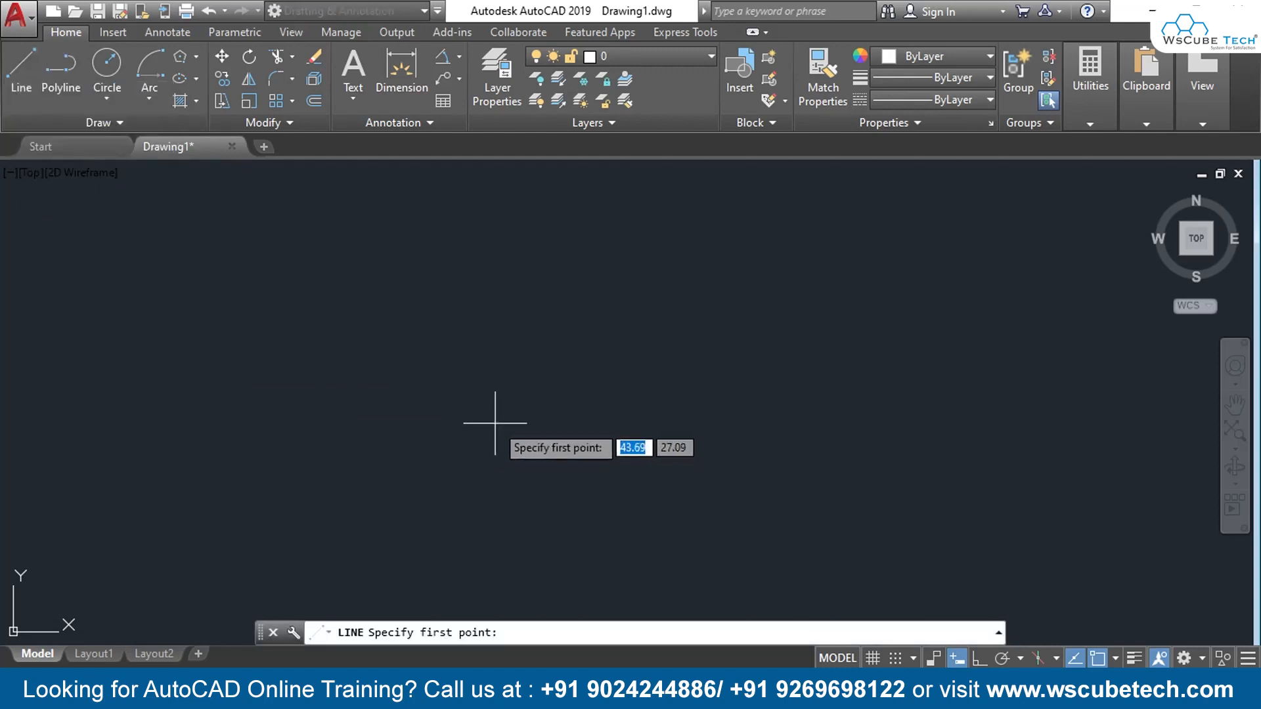
pyautogui.press('F8')
pyautogui.click(422, 399)
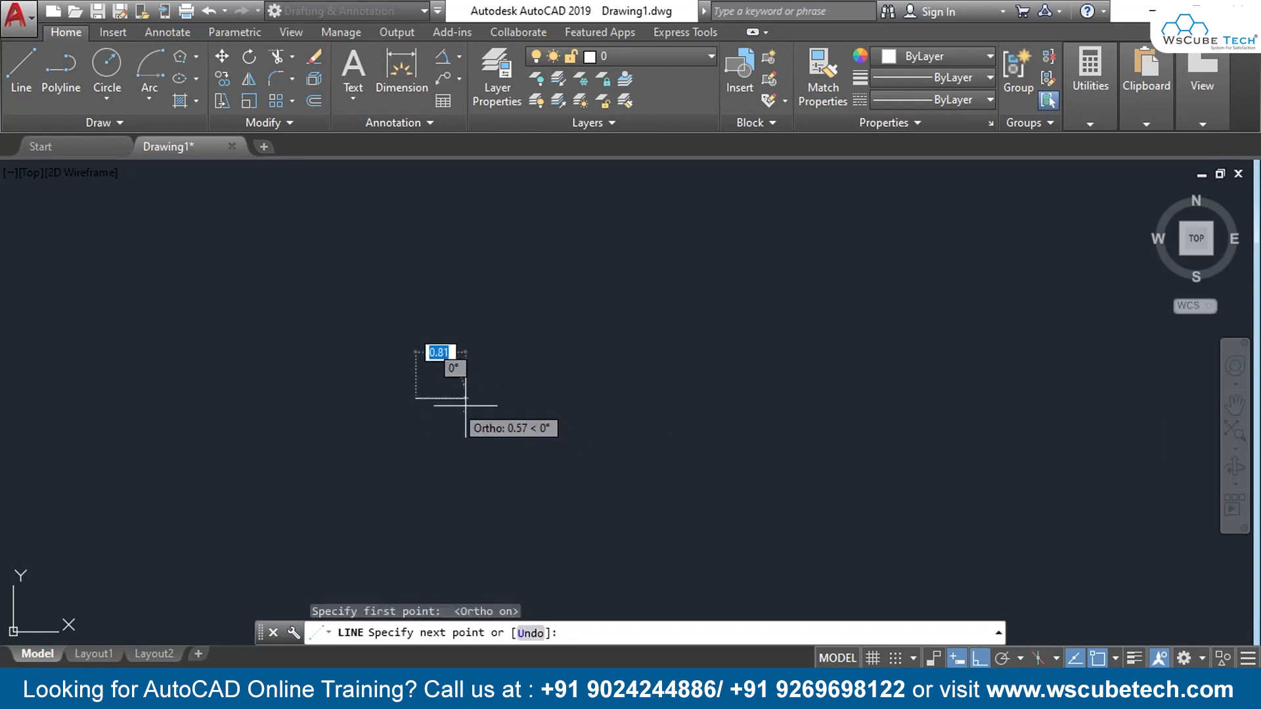
pyautogui.click(656, 398)
pyautogui.press('Return')
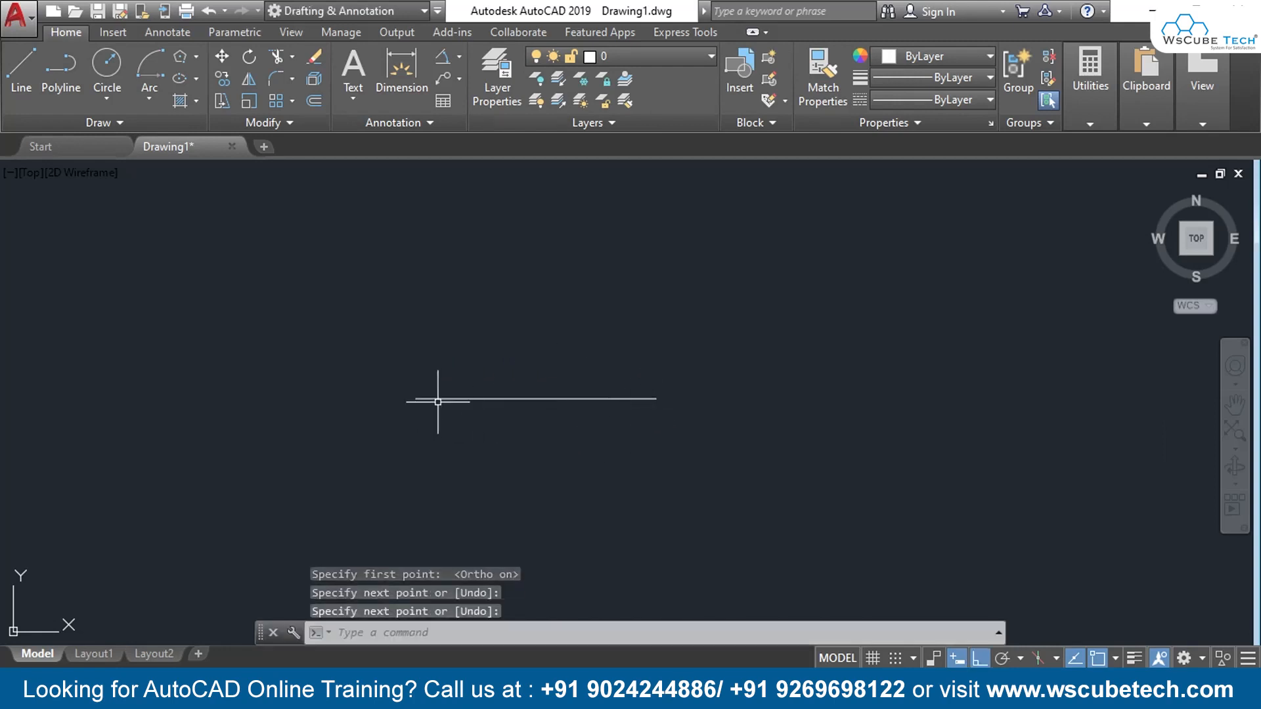
# Draw a second line from the horizontal line's left endpoint up and to the right at about 37°, with Ortho mode off.
pyautogui.press('Return')
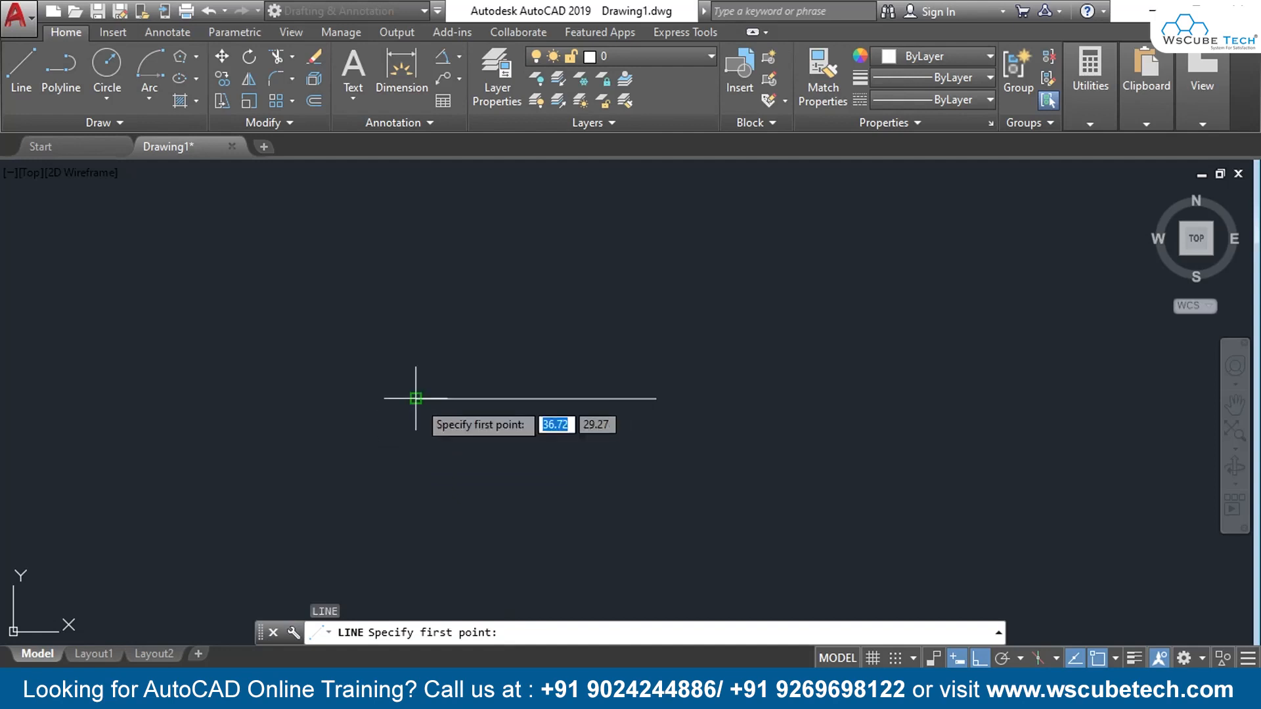
pyautogui.click(415, 398)
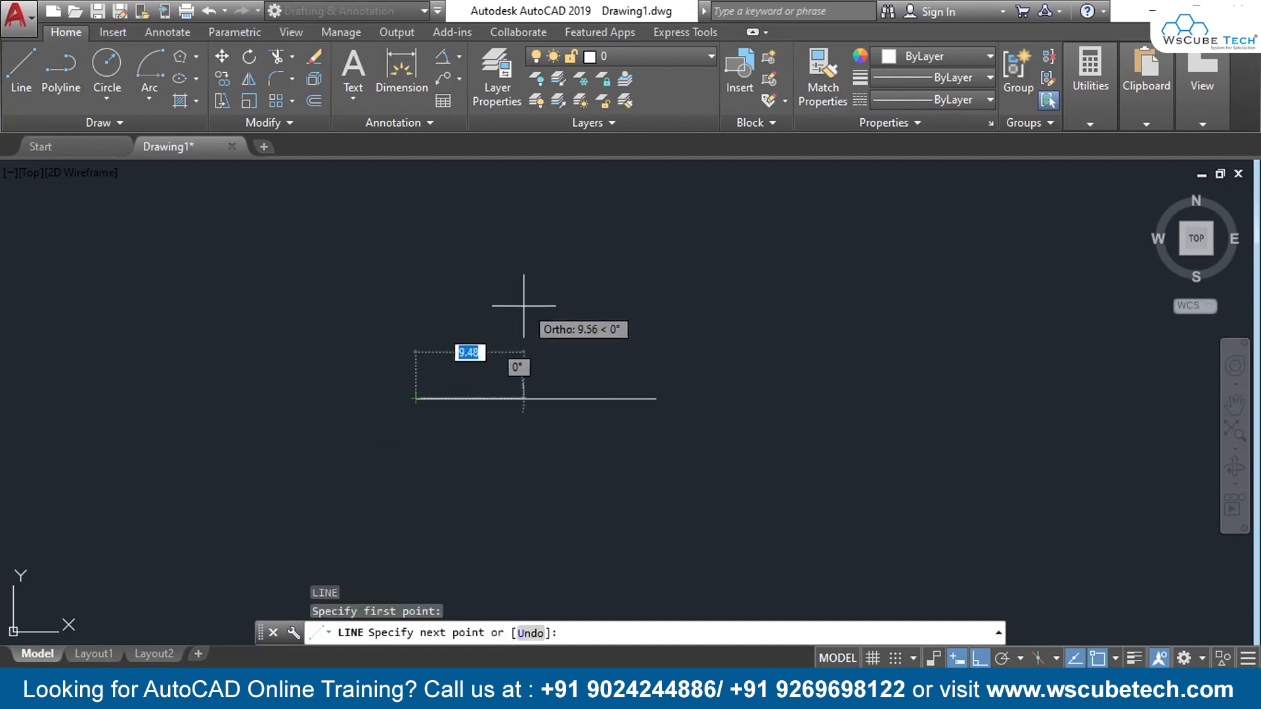
pyautogui.press('F8')
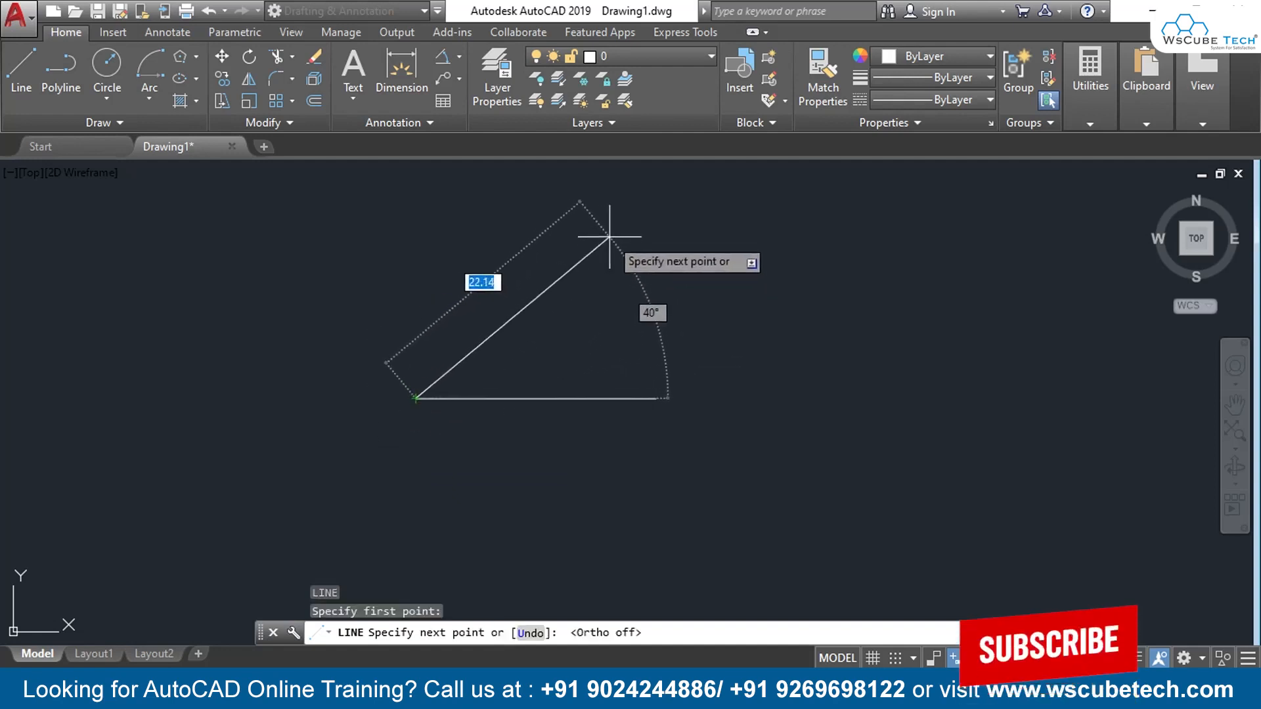
pyautogui.click(612, 248)
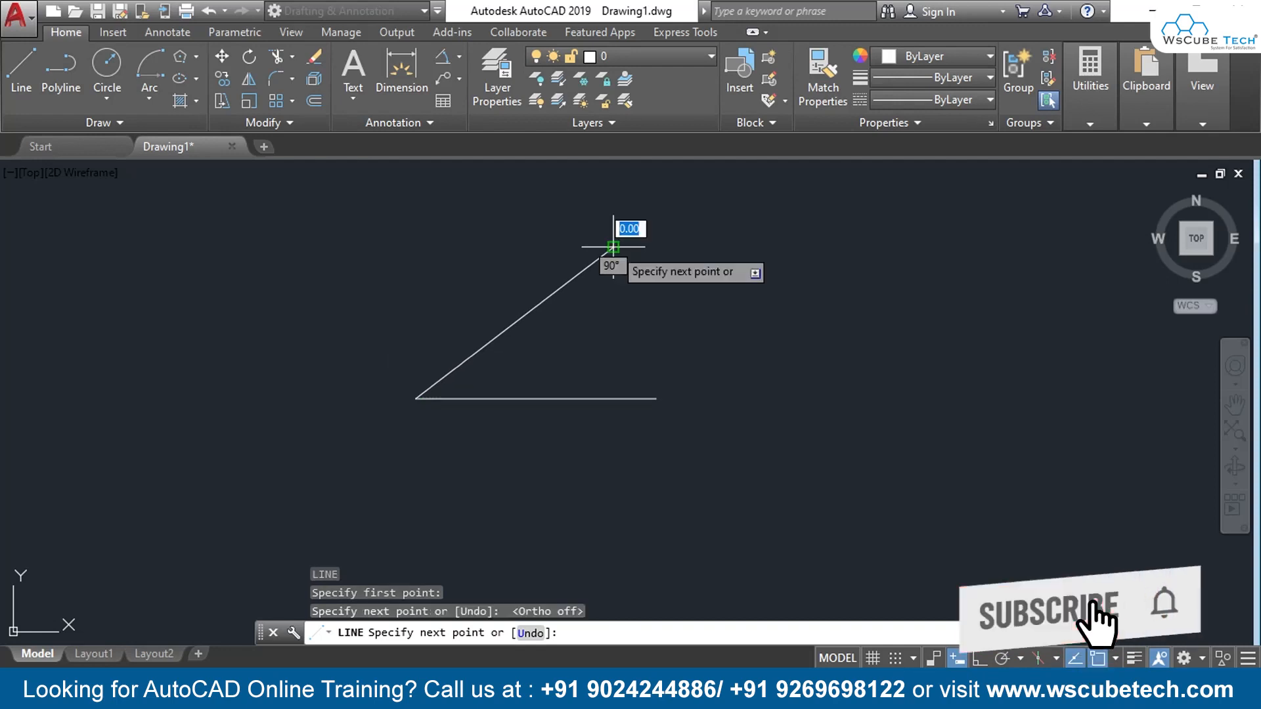
pyautogui.press('Return')
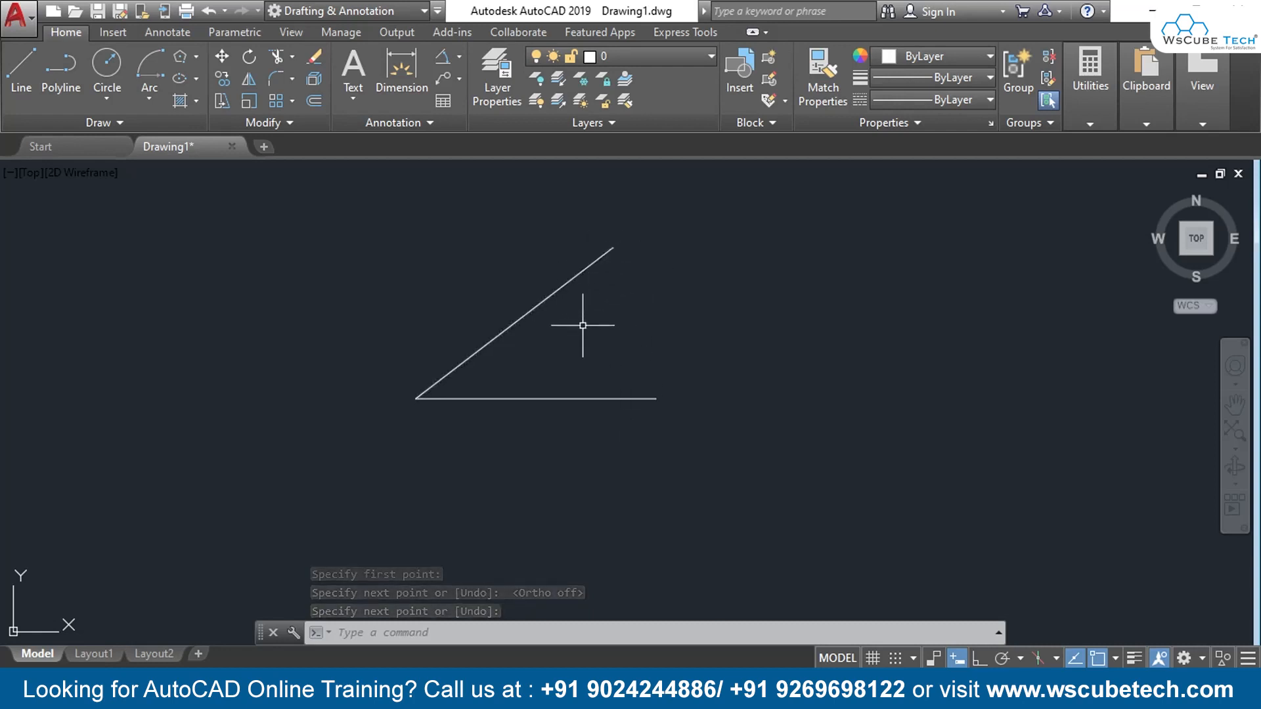
# Add an angular dimension between the slanted and horizontal lines, placing its arc just beyond their open ends.
pyautogui.click(459, 57)
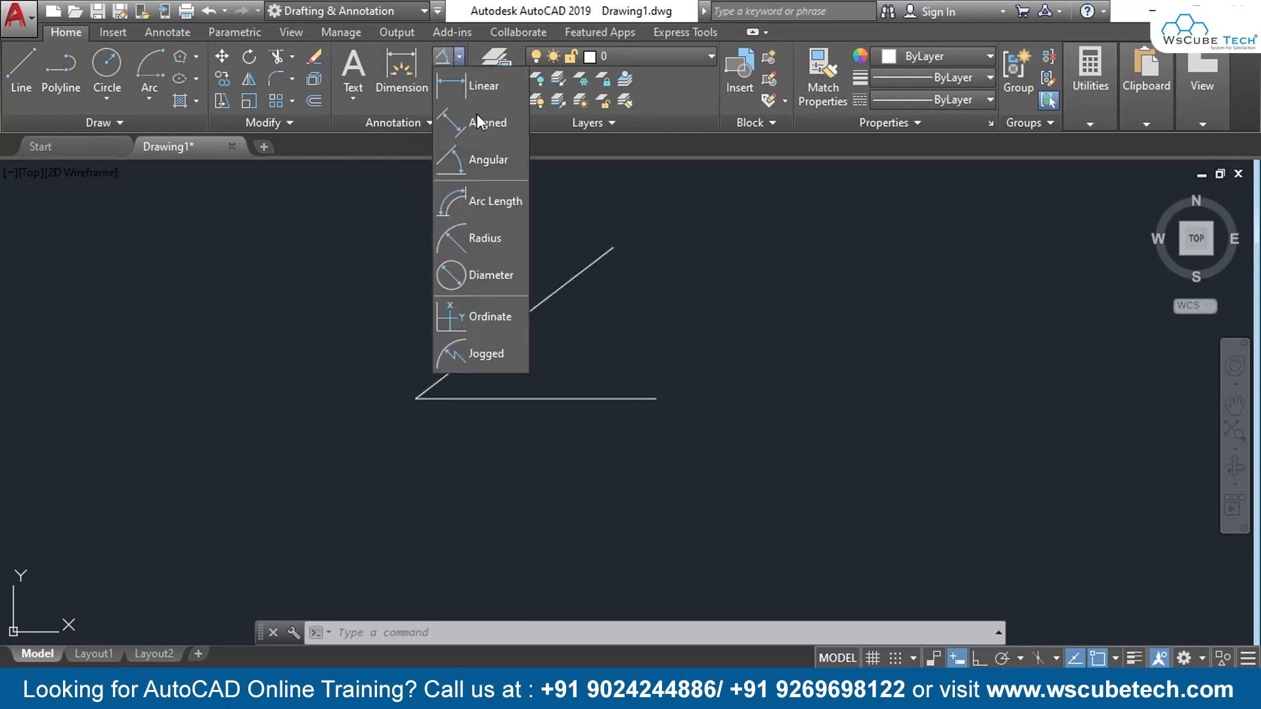
pyautogui.click(489, 162)
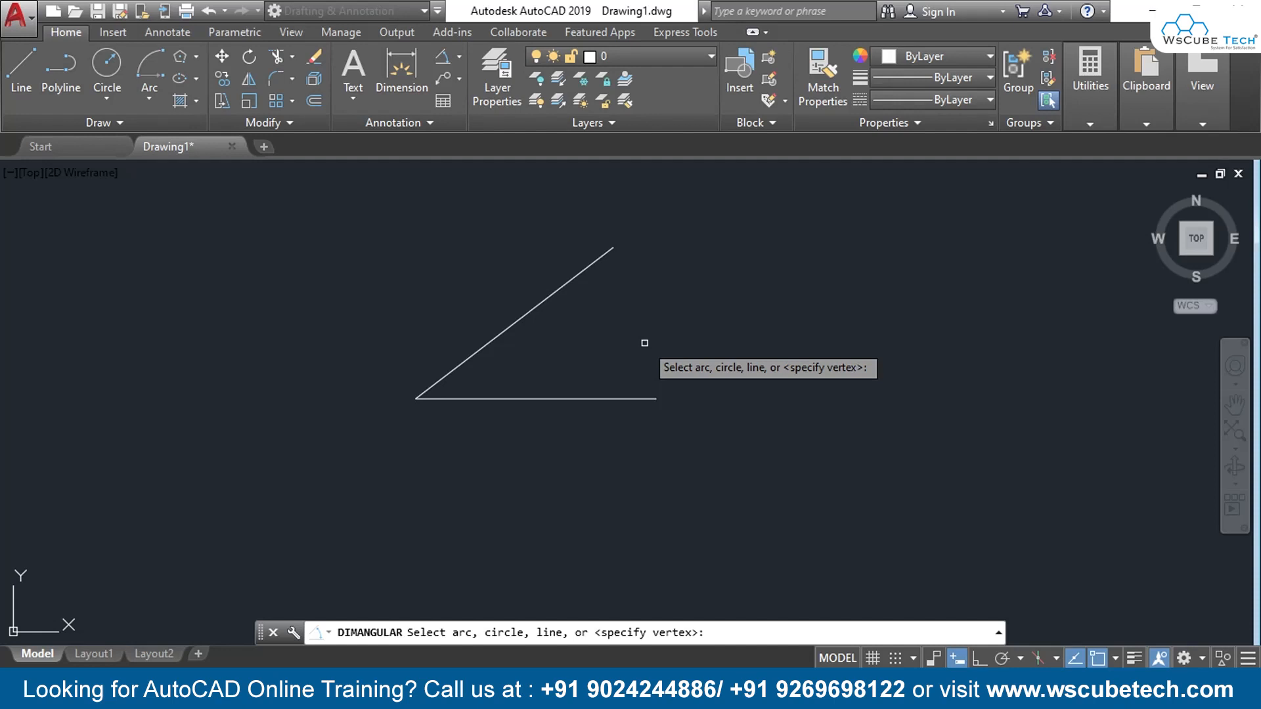
pyautogui.click(530, 310)
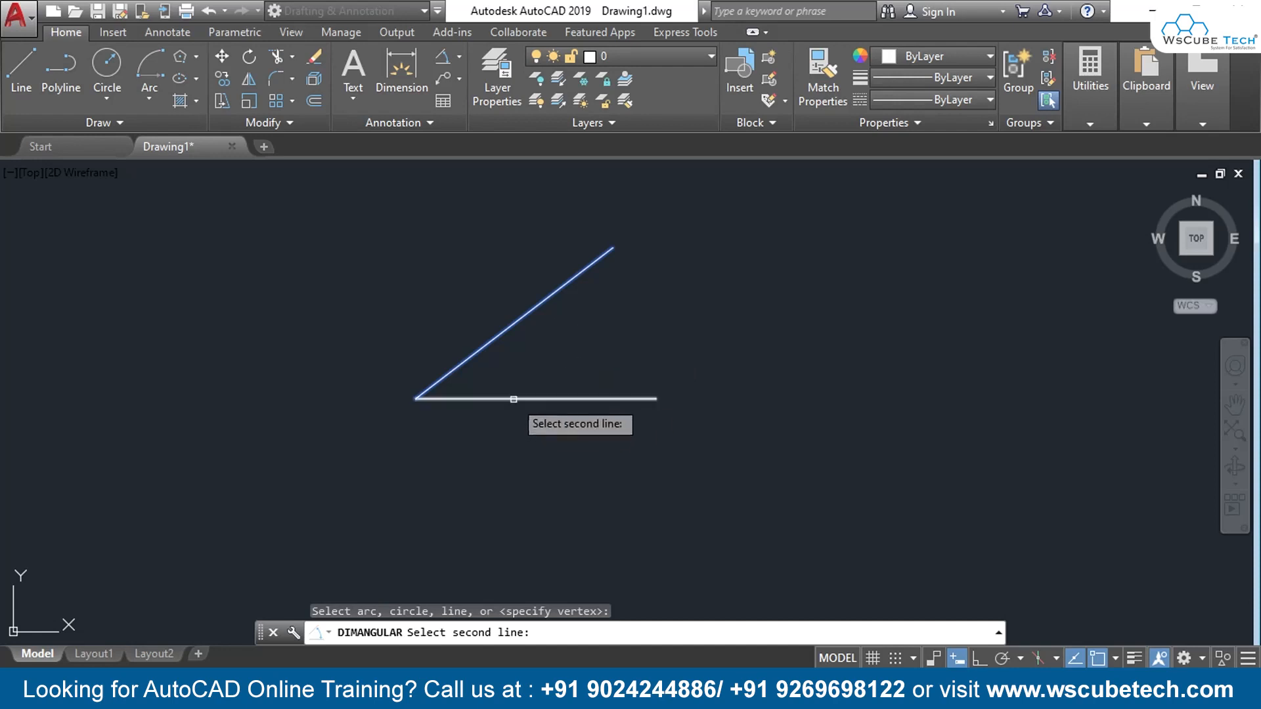
pyautogui.click(511, 399)
pyautogui.click(679, 321)
pyautogui.scroll(2, 644, 329)
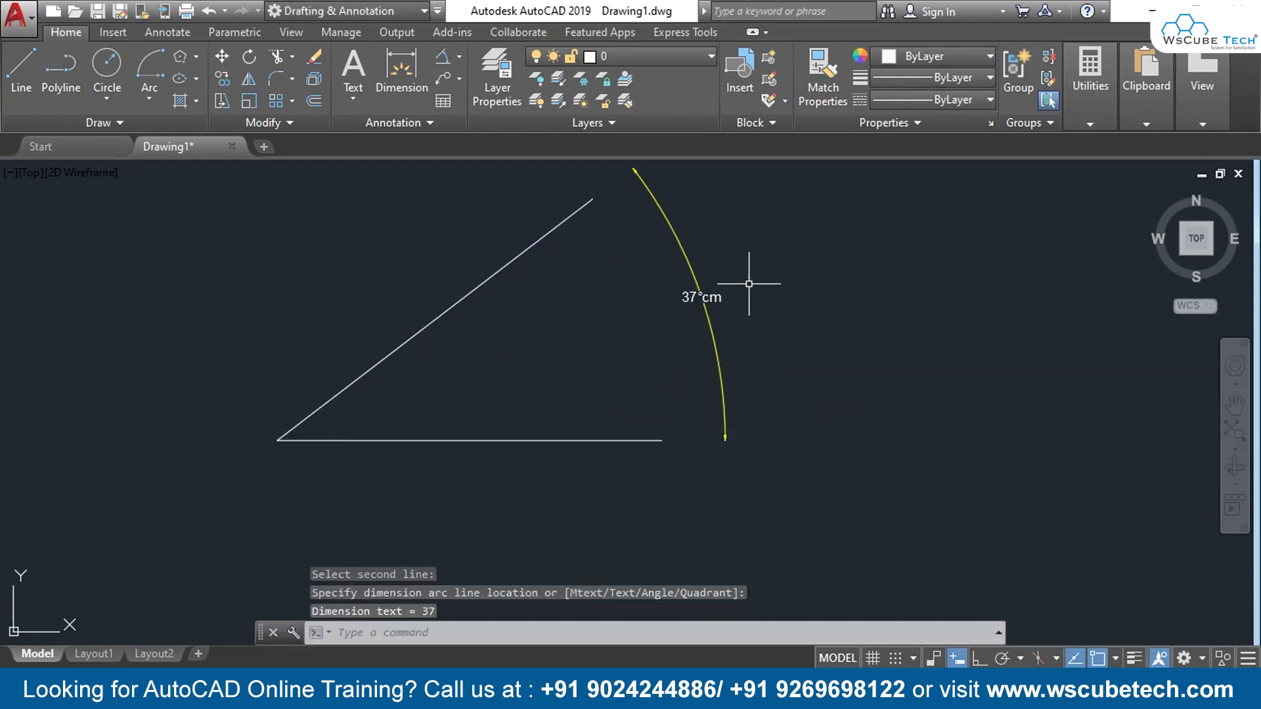
pyautogui.scroll(2, 713, 329)
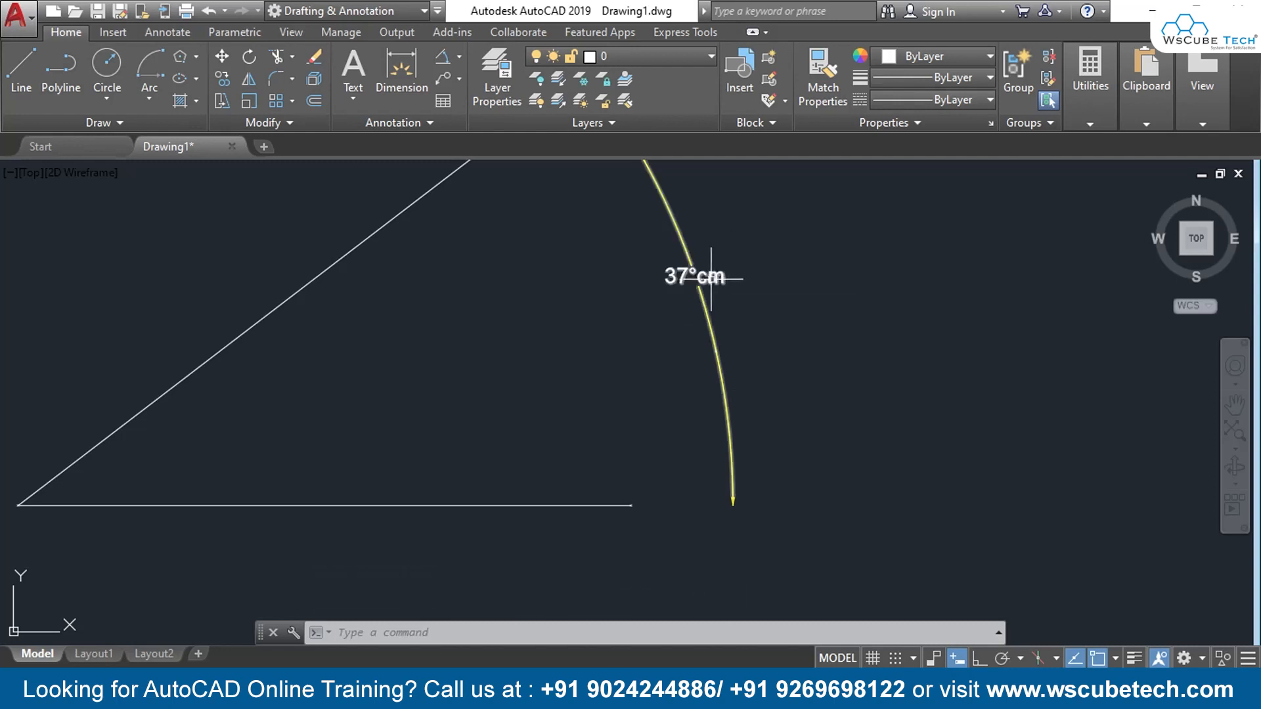
pyautogui.click(718, 276)
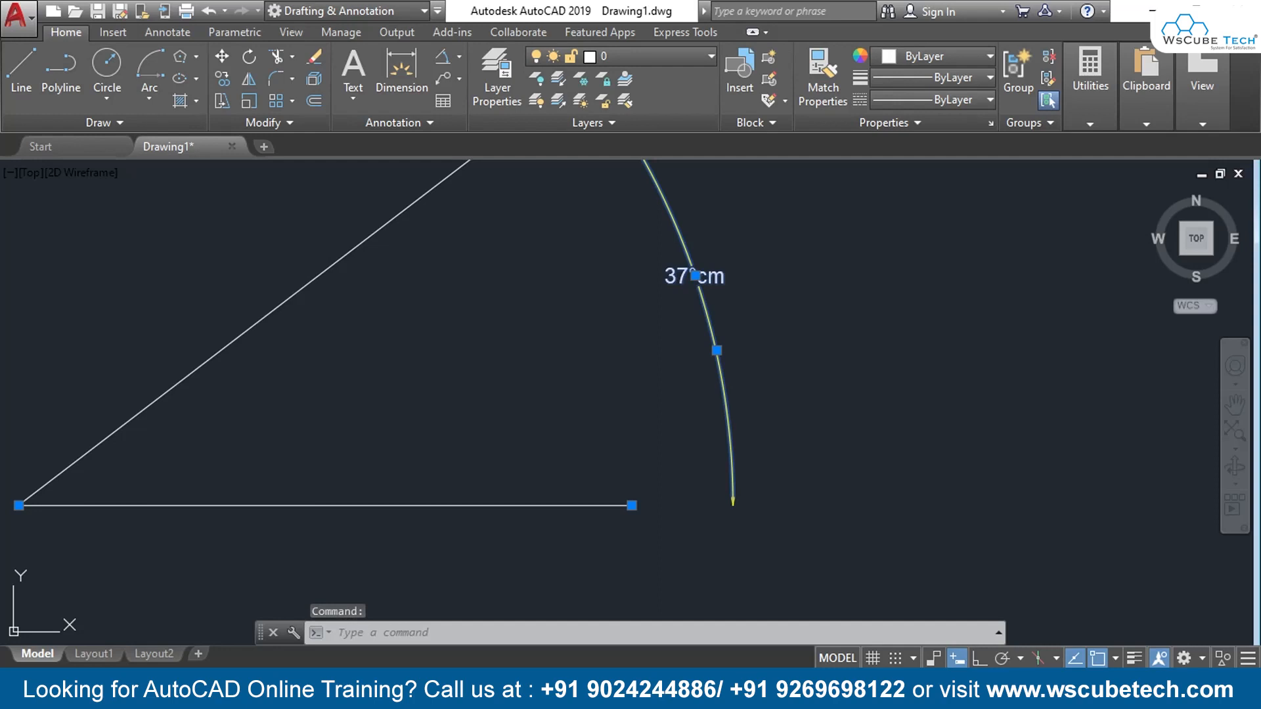
pyautogui.doubleClick(696, 276)
pyautogui.click(671, 334)
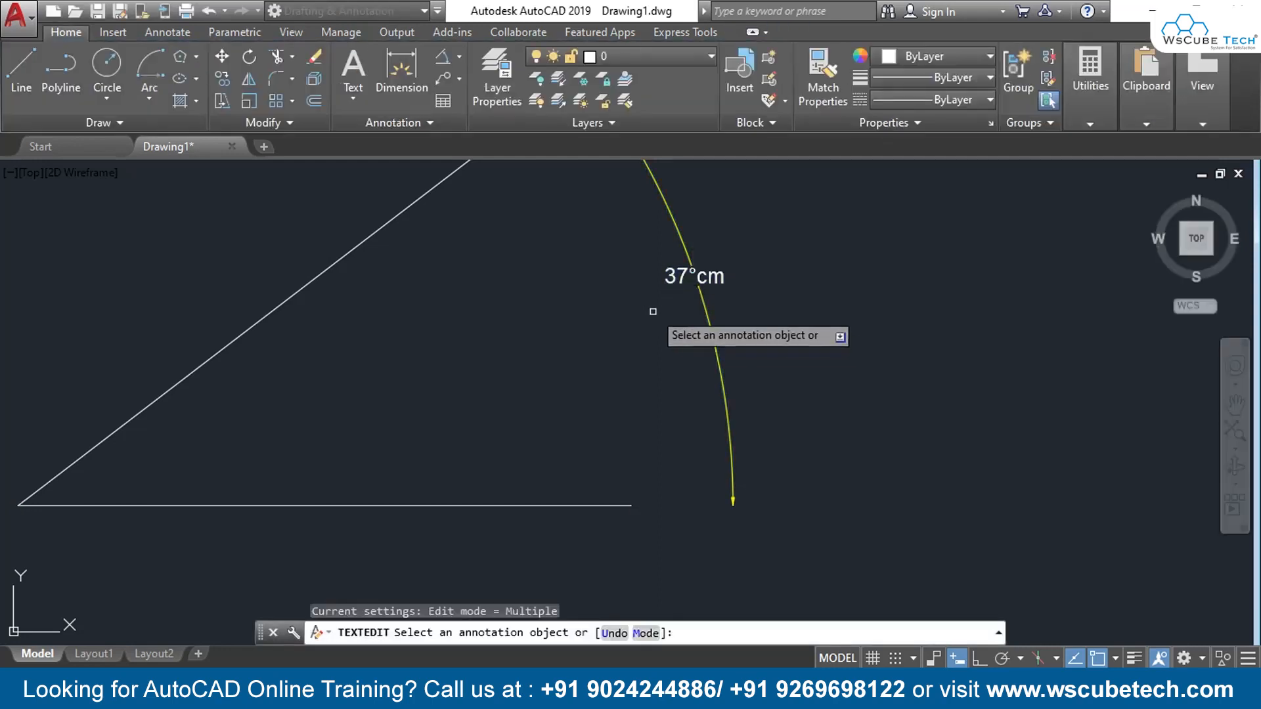
pyautogui.press('Escape')
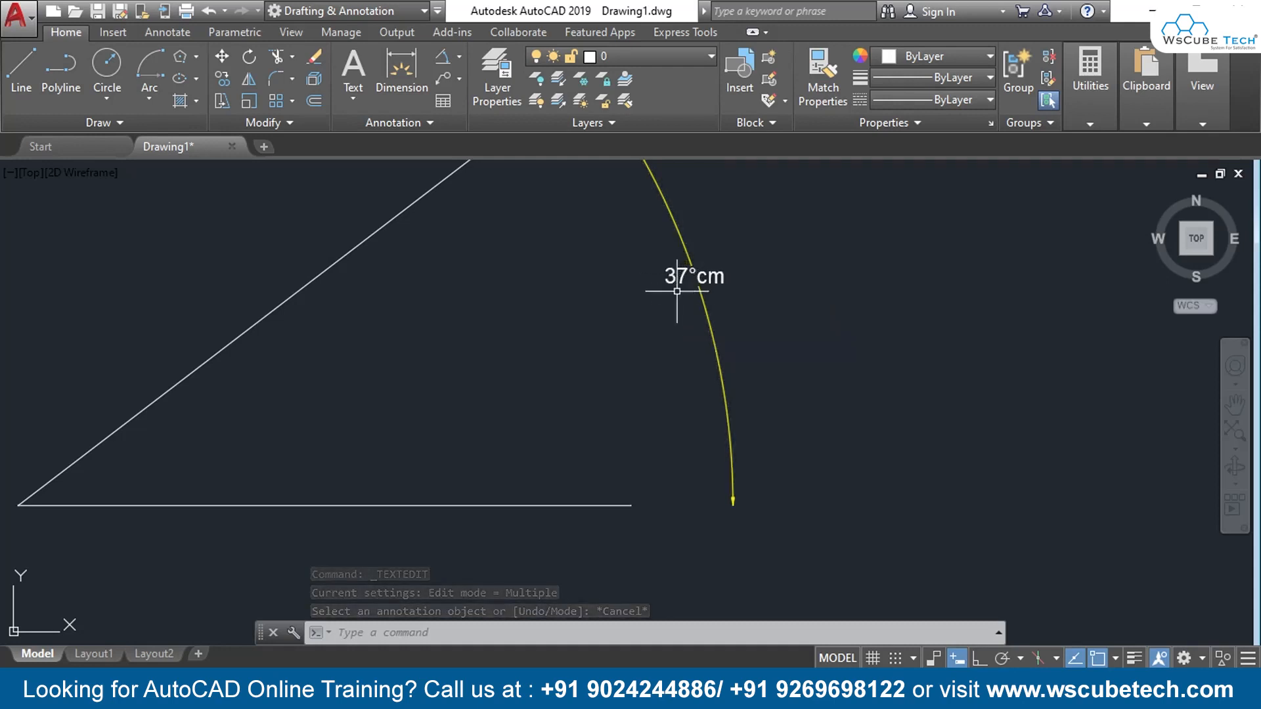
# Clear the primary units suffix in the Standard dimension style and set that style as current.
pyautogui.write('D')
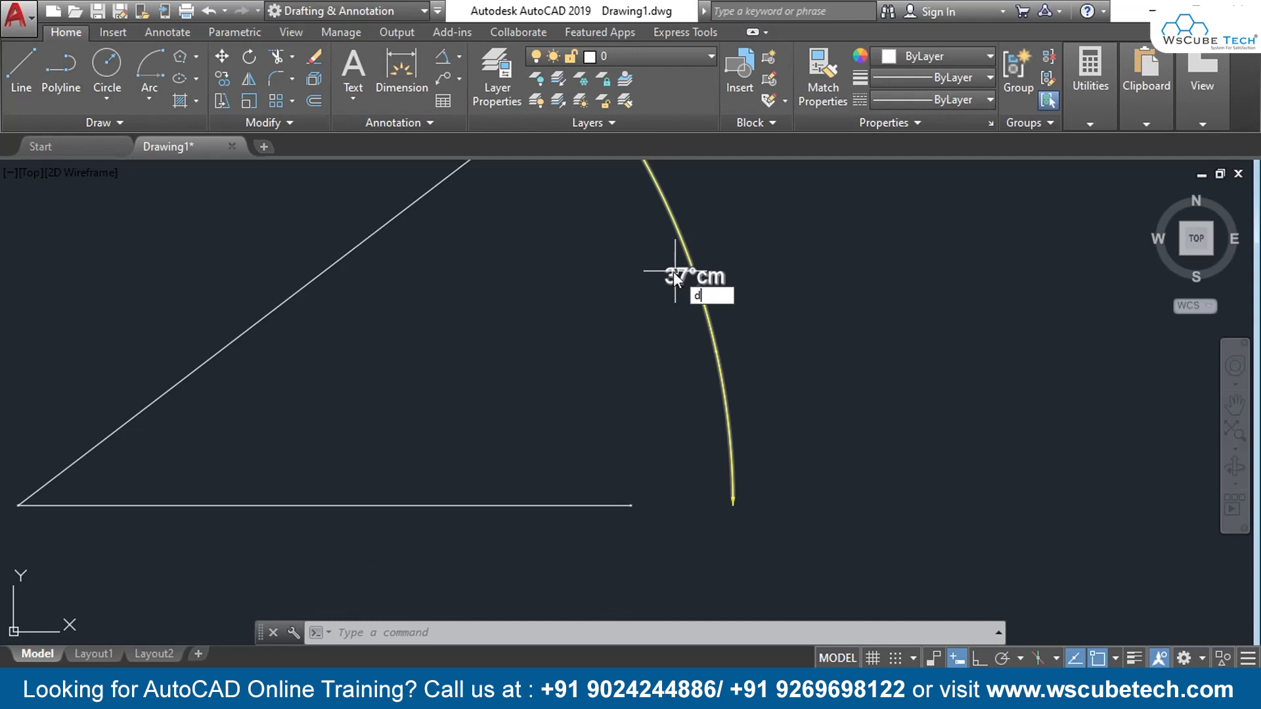
pyautogui.press('Return')
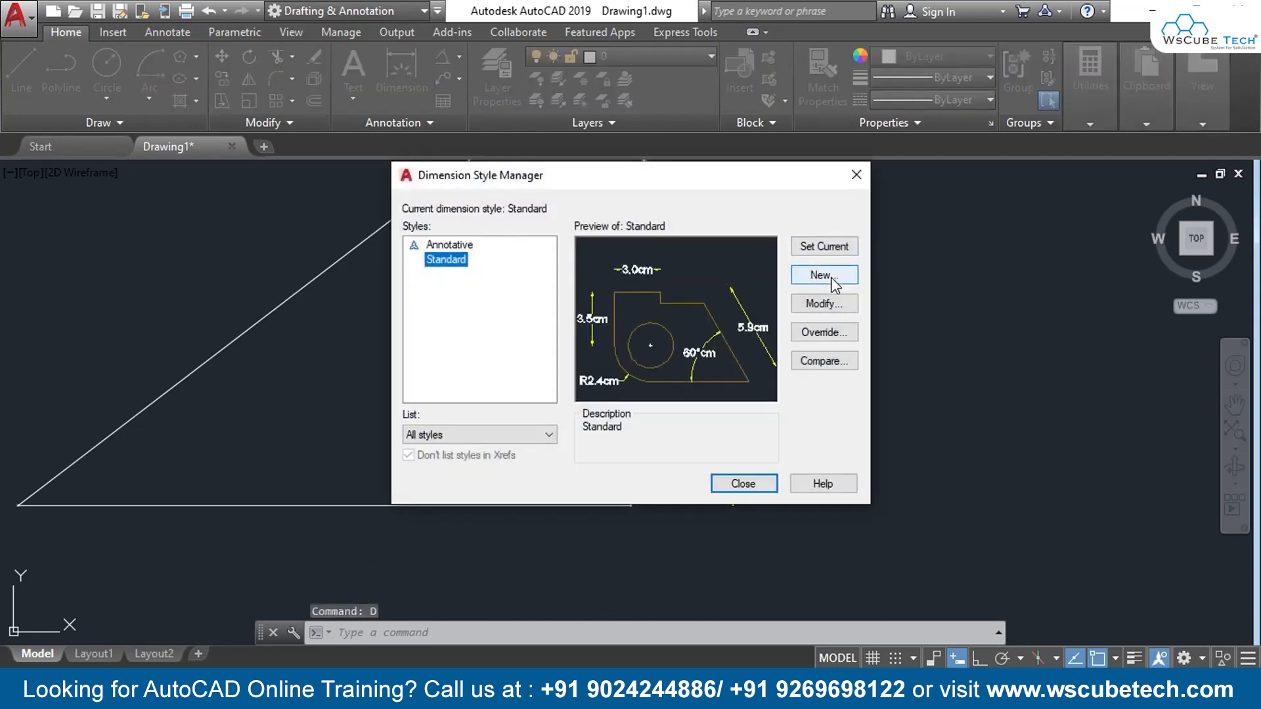
pyautogui.click(832, 307)
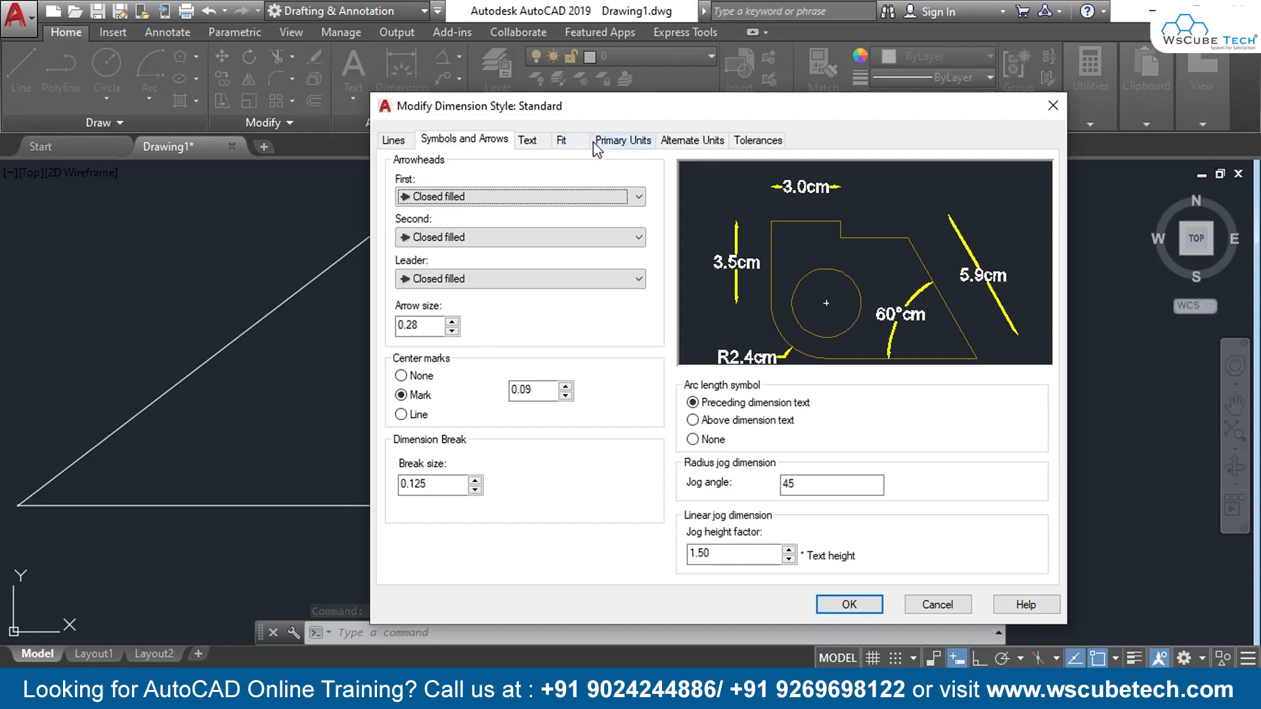
pyautogui.click(528, 140)
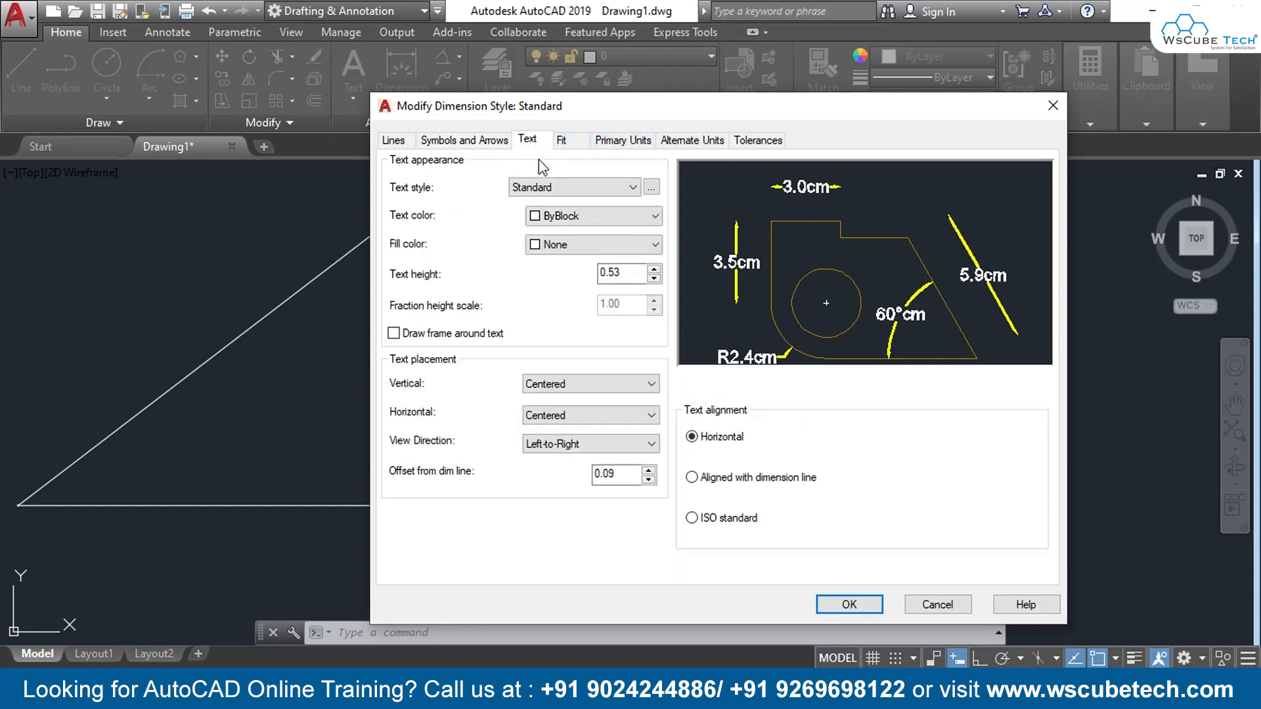
pyautogui.click(580, 141)
pyautogui.click(624, 141)
pyautogui.doubleClick(555, 334)
pyautogui.press('BackSpace')
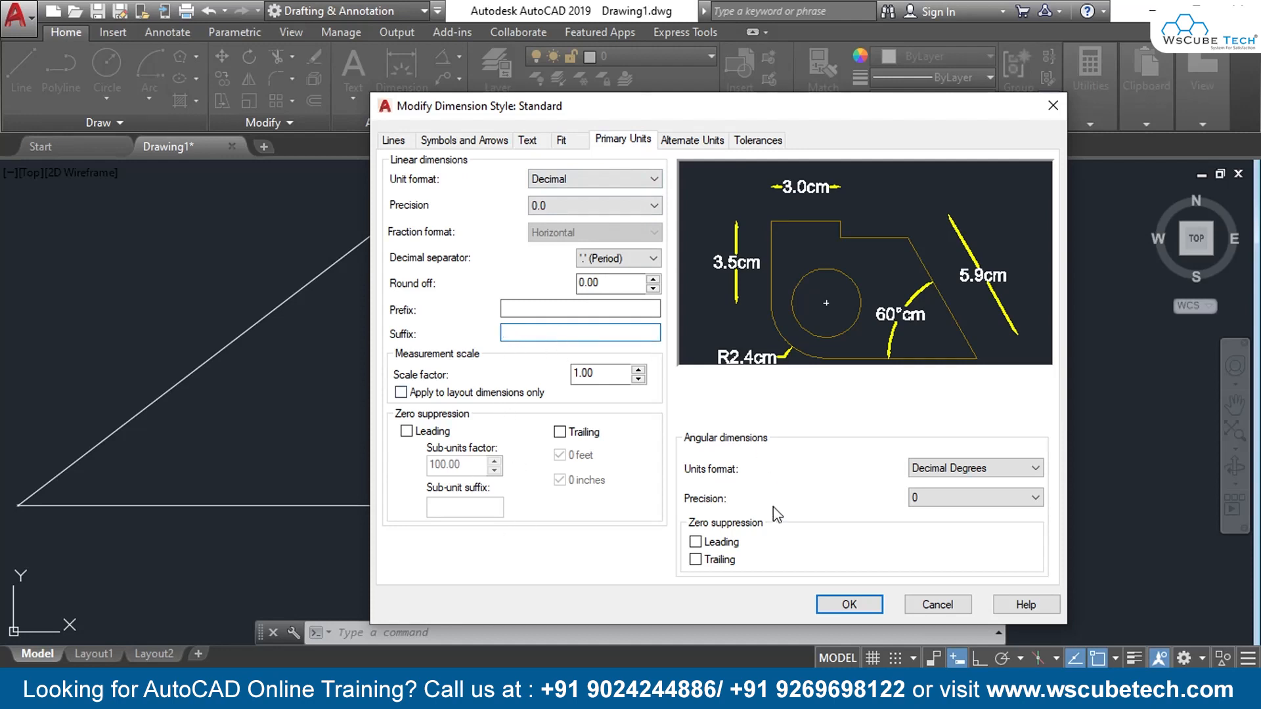
pyautogui.click(849, 607)
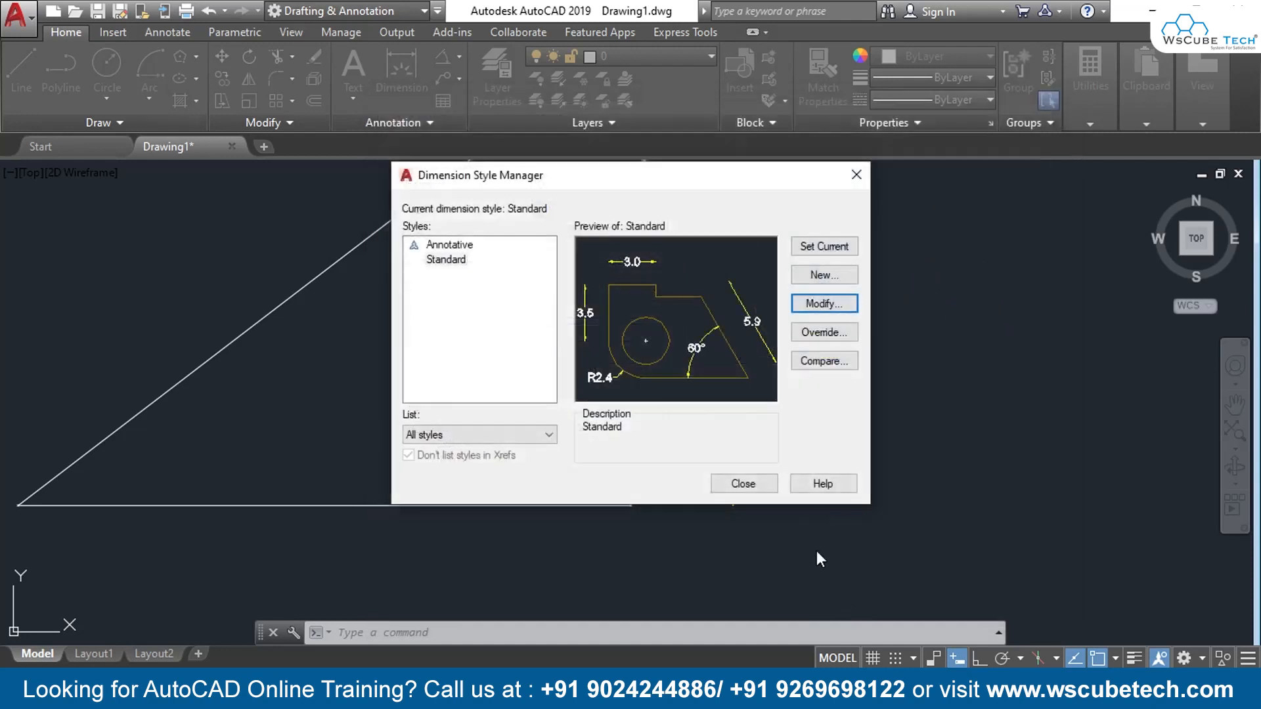
pyautogui.click(828, 248)
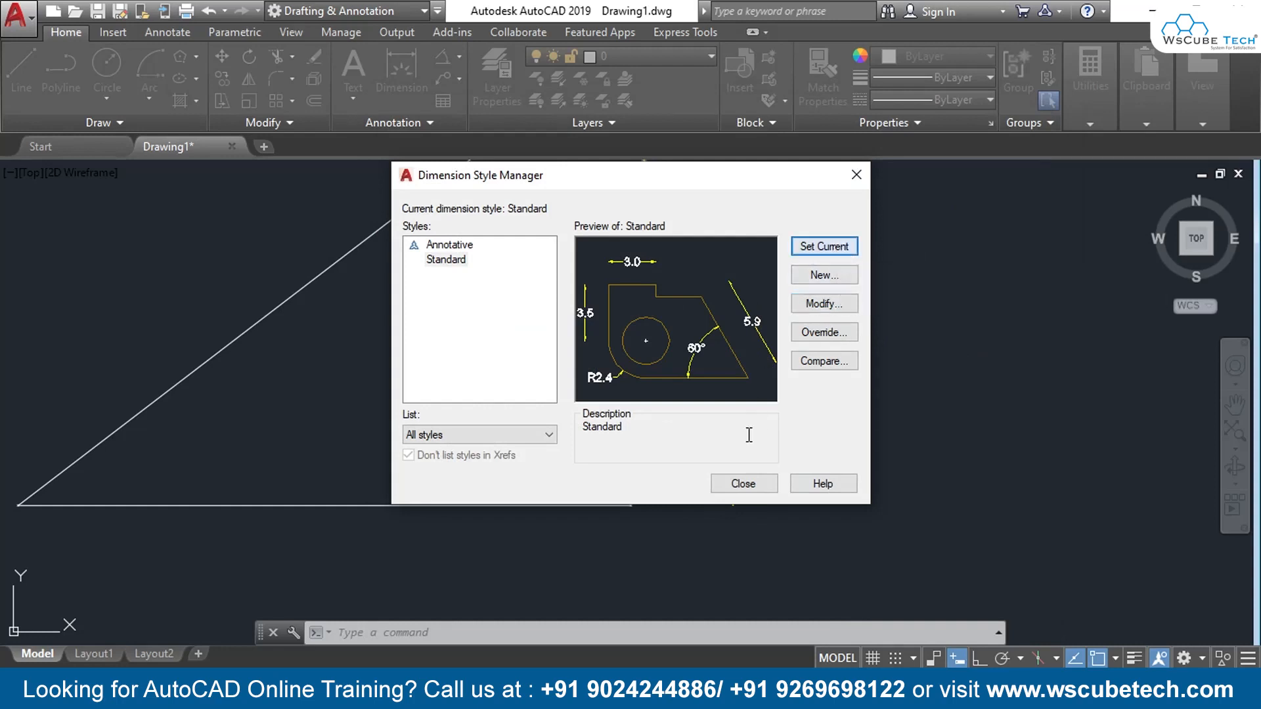
pyautogui.click(741, 484)
# Draw a circle with a radius of 10 in the empty space to the right of the dimensioned angle.
pyautogui.scroll(-3, 745, 331)
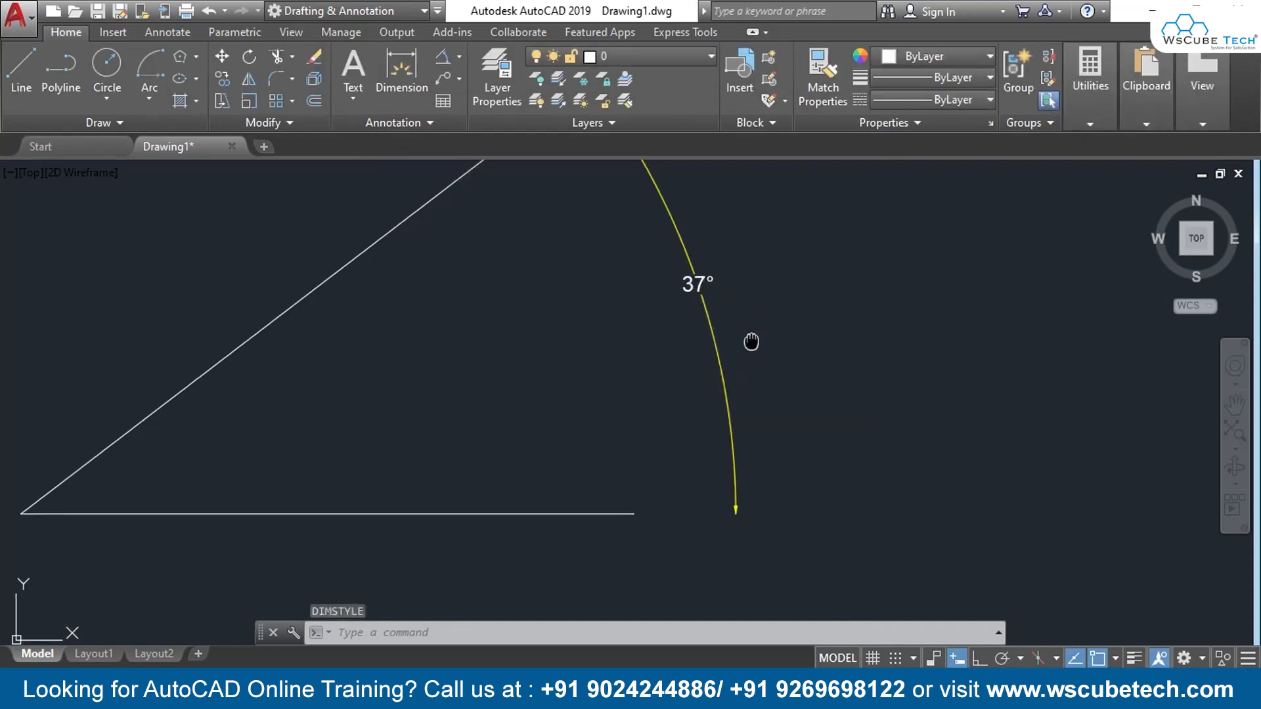
pyautogui.scroll(2, 766, 386)
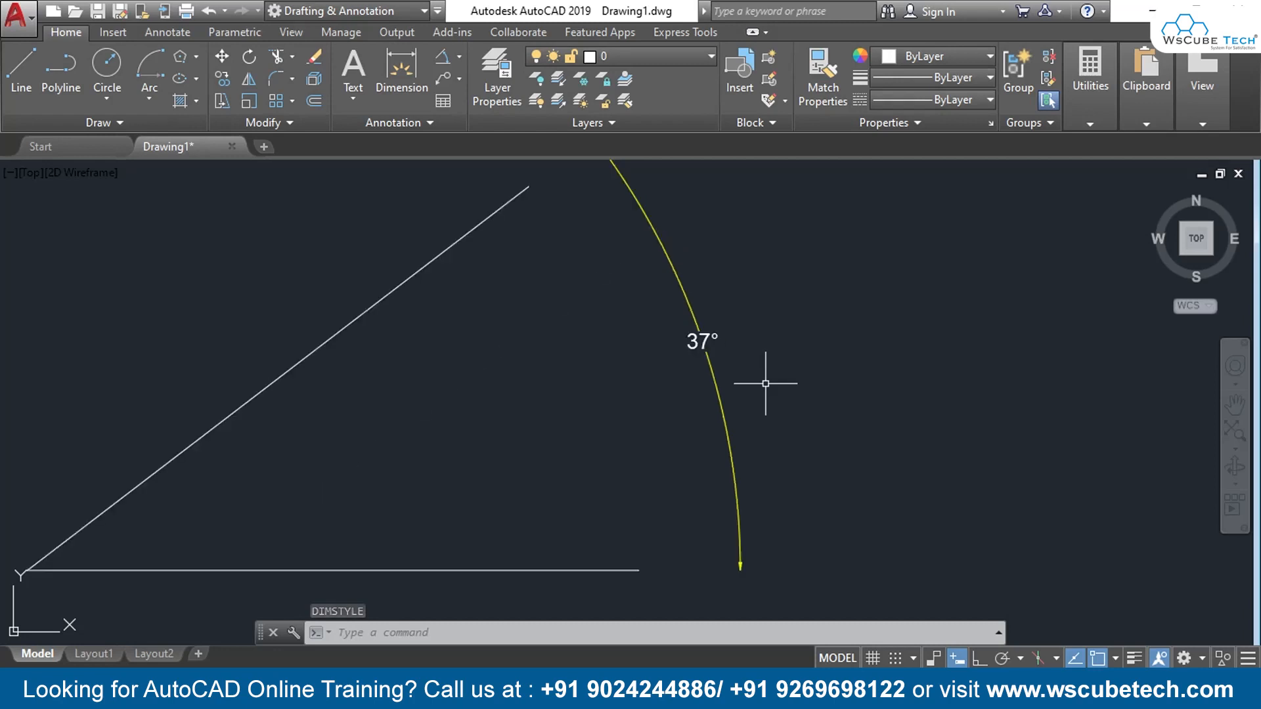
pyautogui.scroll(-2, 766, 384)
pyautogui.moveTo(766, 384)
pyautogui.mouseDown(button='middle')
pyautogui.moveTo(799, 382)
pyautogui.moveTo(729, 364)
pyautogui.moveTo(443, 360)
pyautogui.mouseUp(button='middle')
pyautogui.scroll(-1, 645, 350)
pyautogui.moveTo(622, 361)
pyautogui.mouseDown(button='middle')
pyautogui.moveTo(450, 335)
pyautogui.moveTo(341, 342)
pyautogui.mouseUp(button='middle')
pyautogui.scroll(1, 341, 342)
pyautogui.click(107, 64)
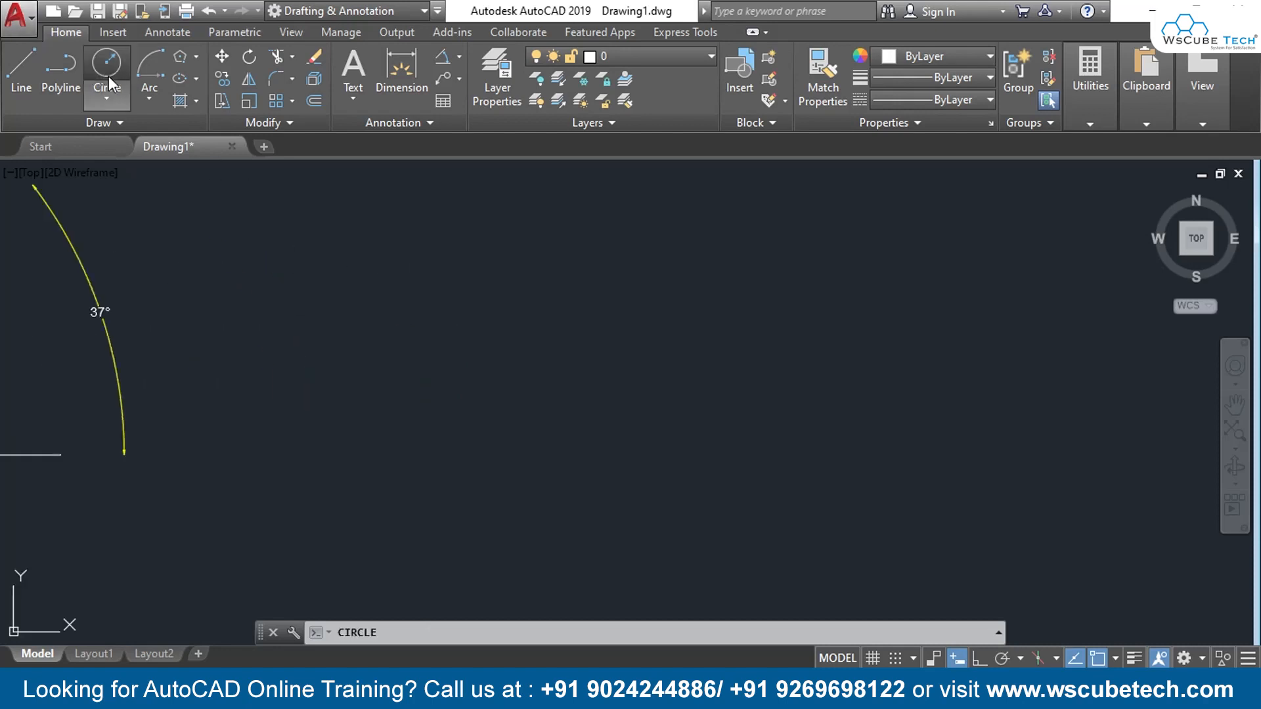
pyautogui.click(503, 323)
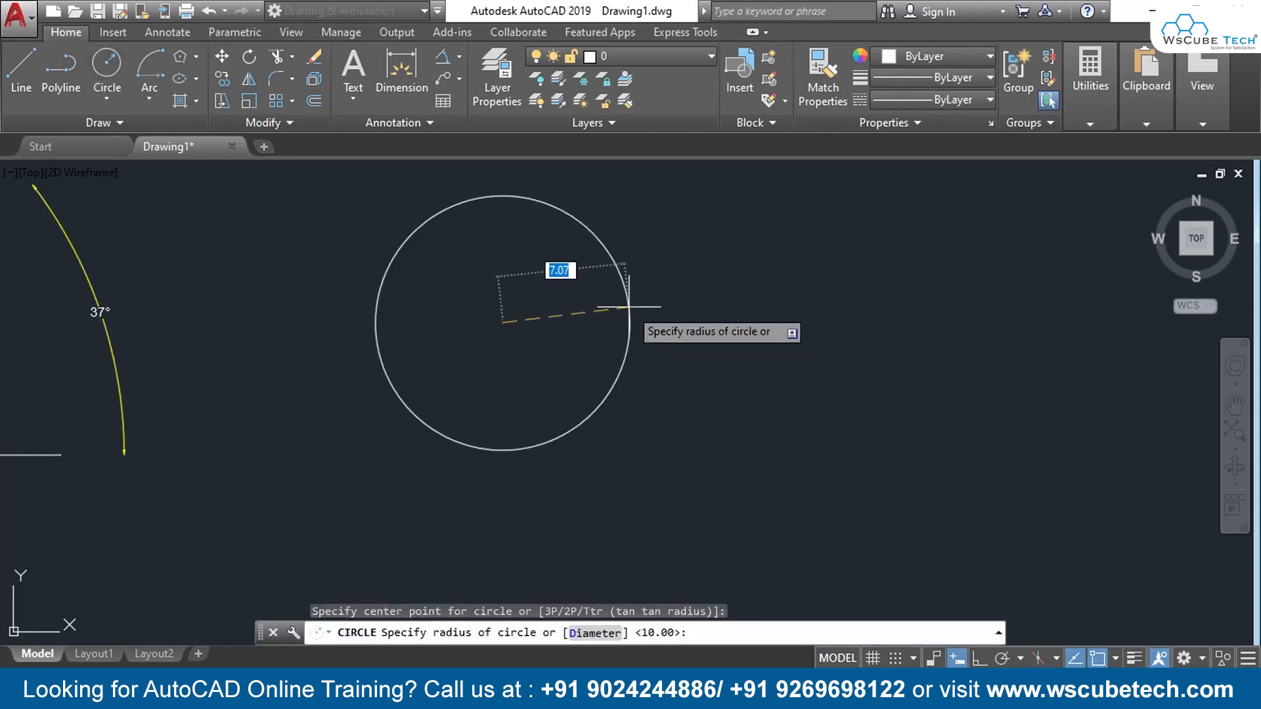
pyautogui.write('10')
pyautogui.press('Return')
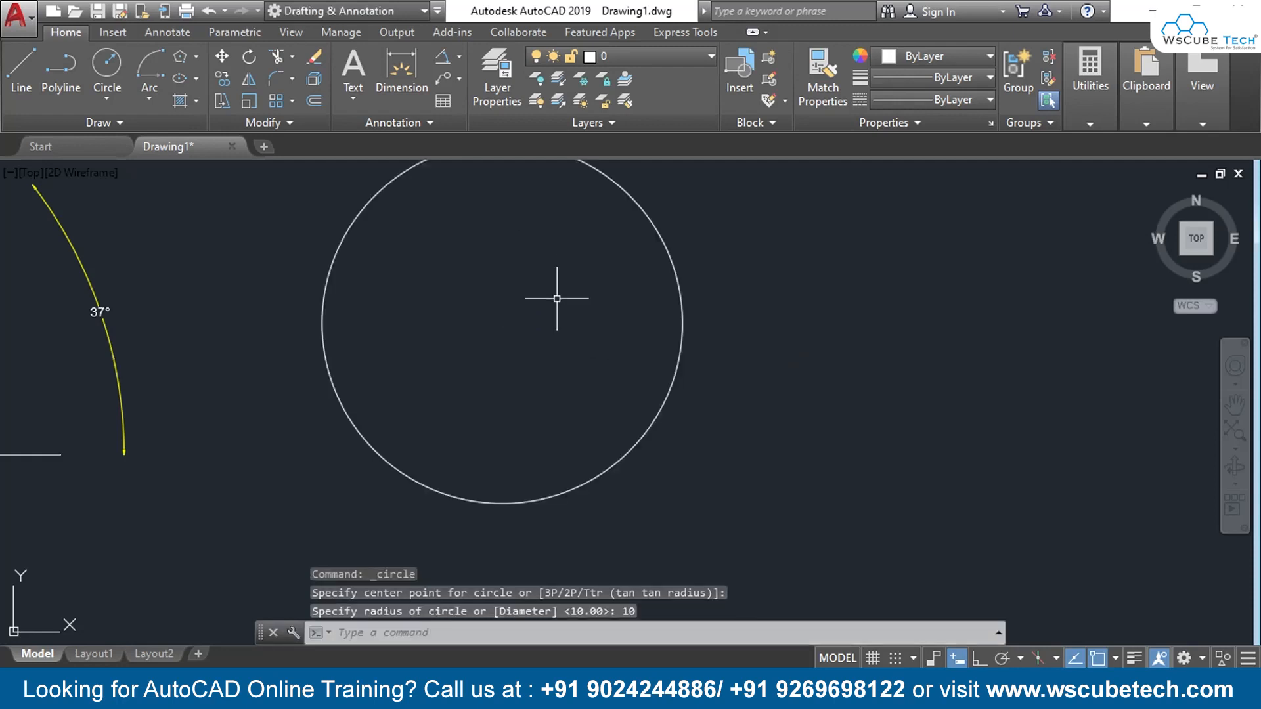
# Add an angular dimension of about 180° between the circle's upper-right and lower-left edge points, placing its arc inside the upper half.
pyautogui.scroll(3, 546, 287)
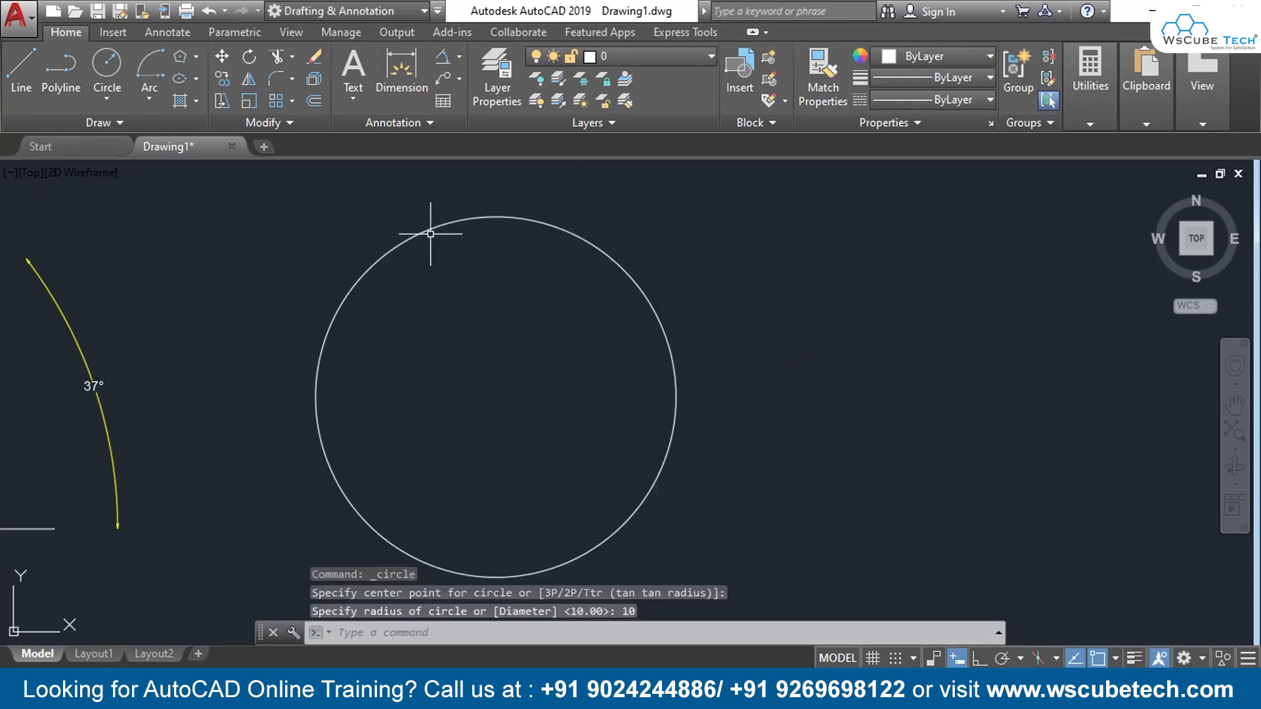
pyautogui.click(460, 57)
pyautogui.click(471, 164)
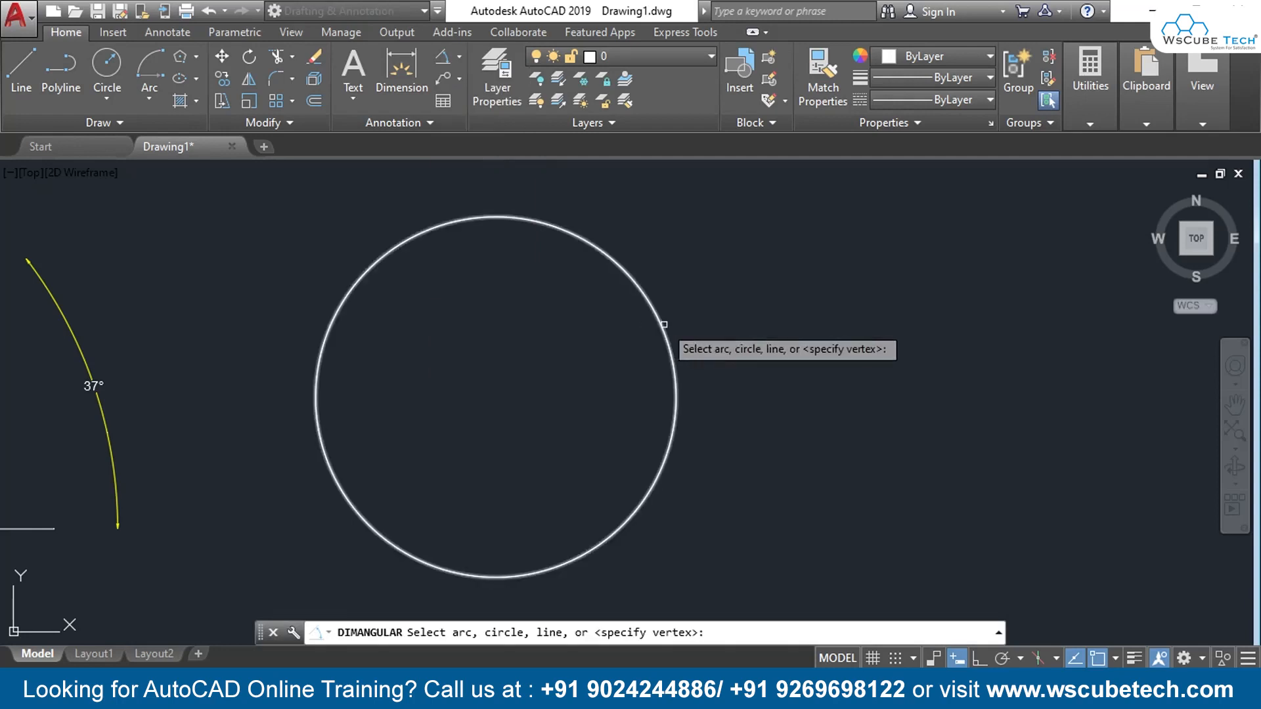
pyautogui.click(661, 324)
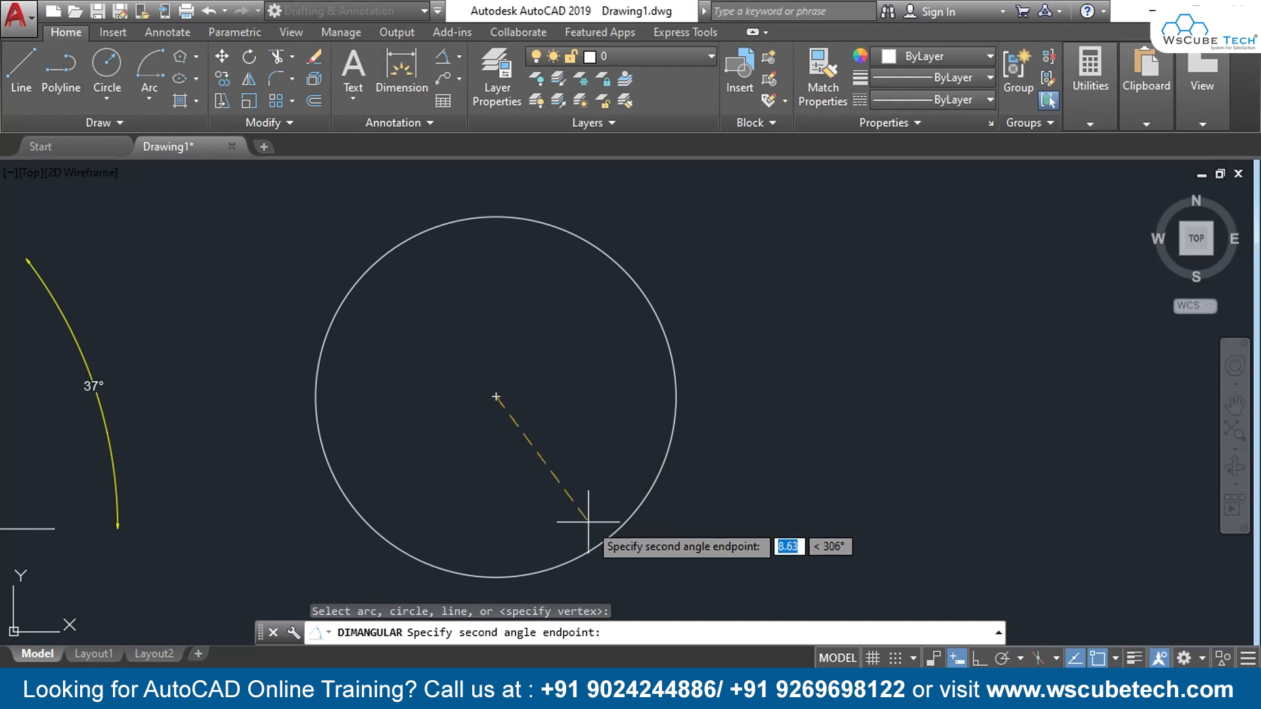
pyautogui.click(329, 466)
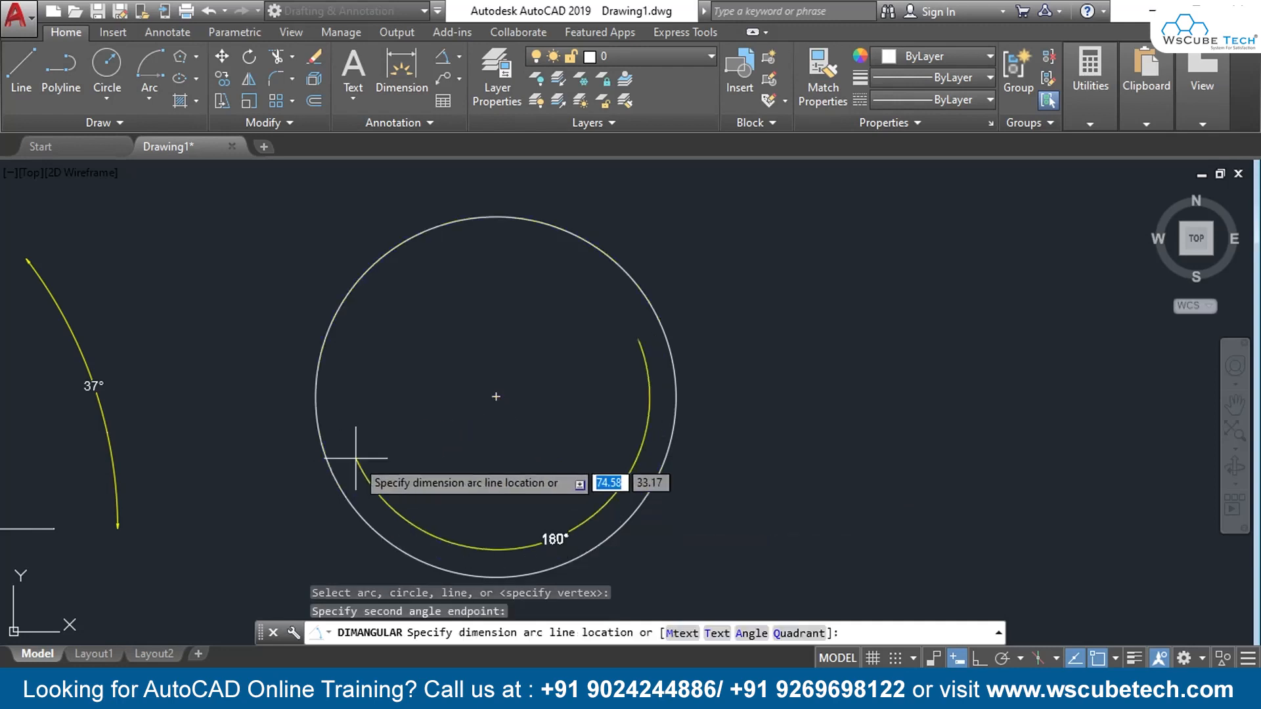
pyautogui.click(361, 416)
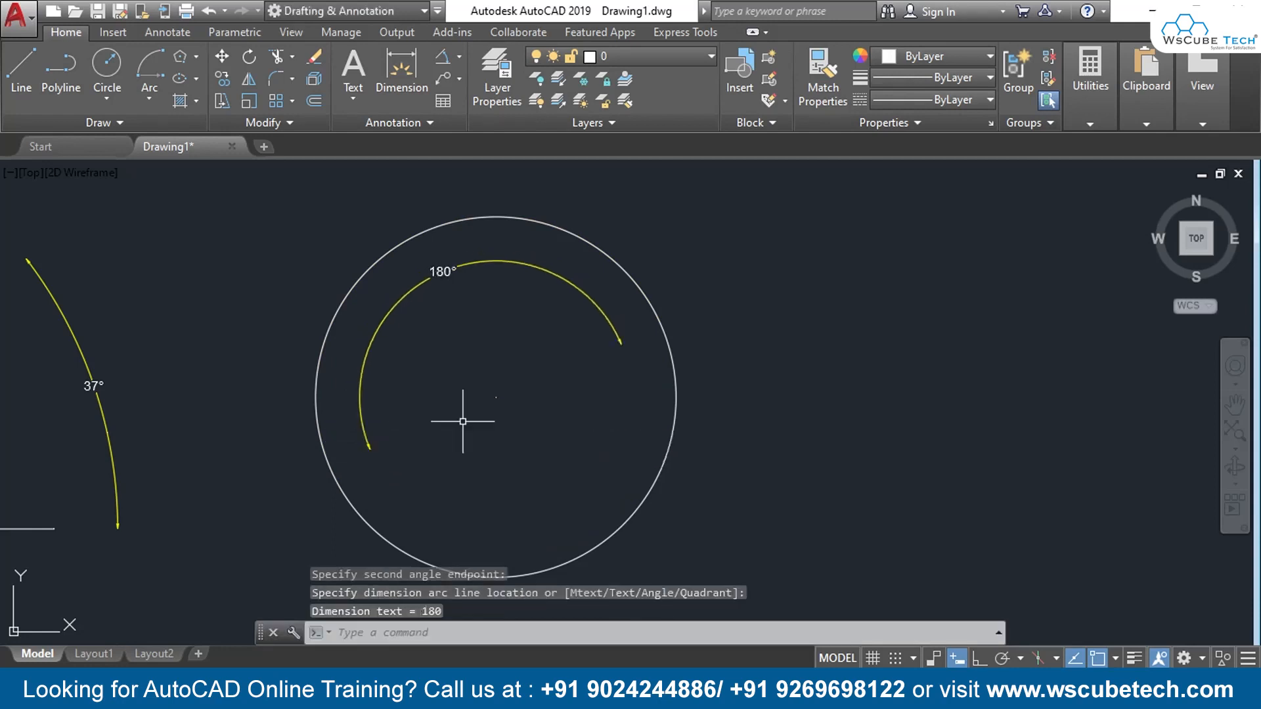
pyautogui.moveTo(674, 440)
pyautogui.mouseDown(button='middle')
pyautogui.moveTo(678, 379)
pyautogui.moveTo(712, 394)
pyautogui.mouseUp(button='middle')
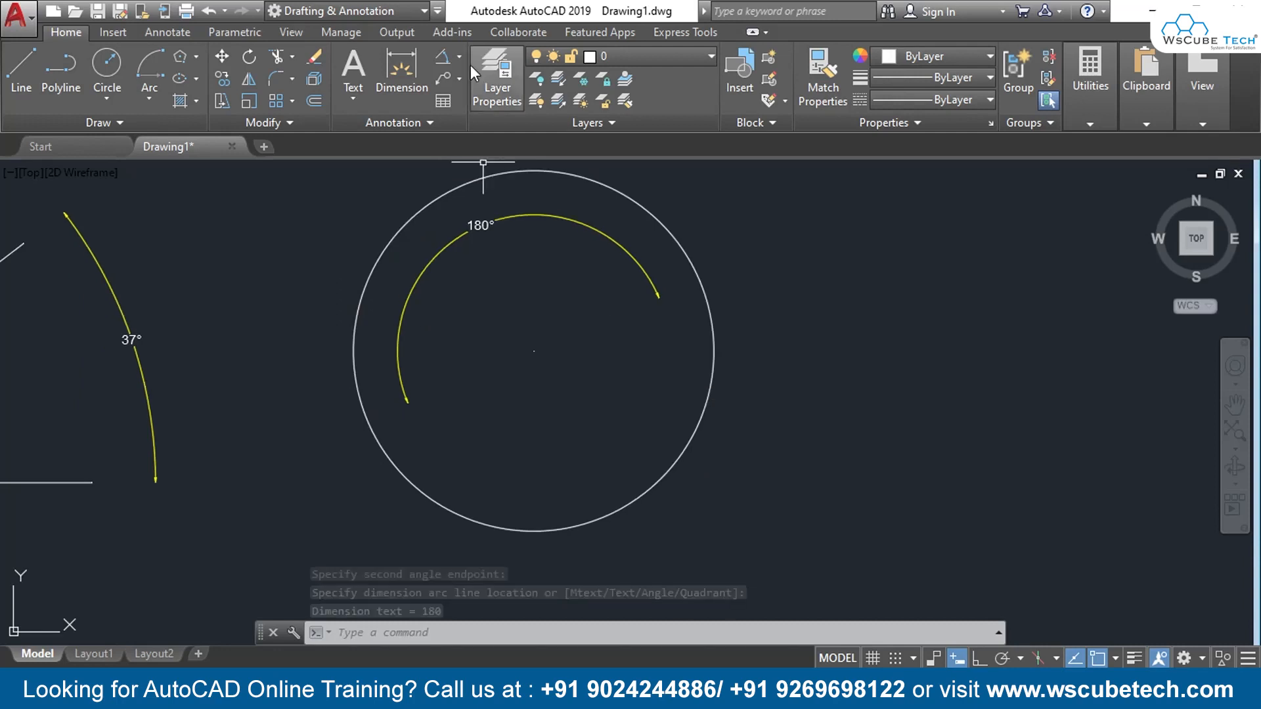
# Add an angular dimension of about 92° between the circle's lower-right and bottom edge points, placing its arc inside the lower-right part.
pyautogui.click(444, 57)
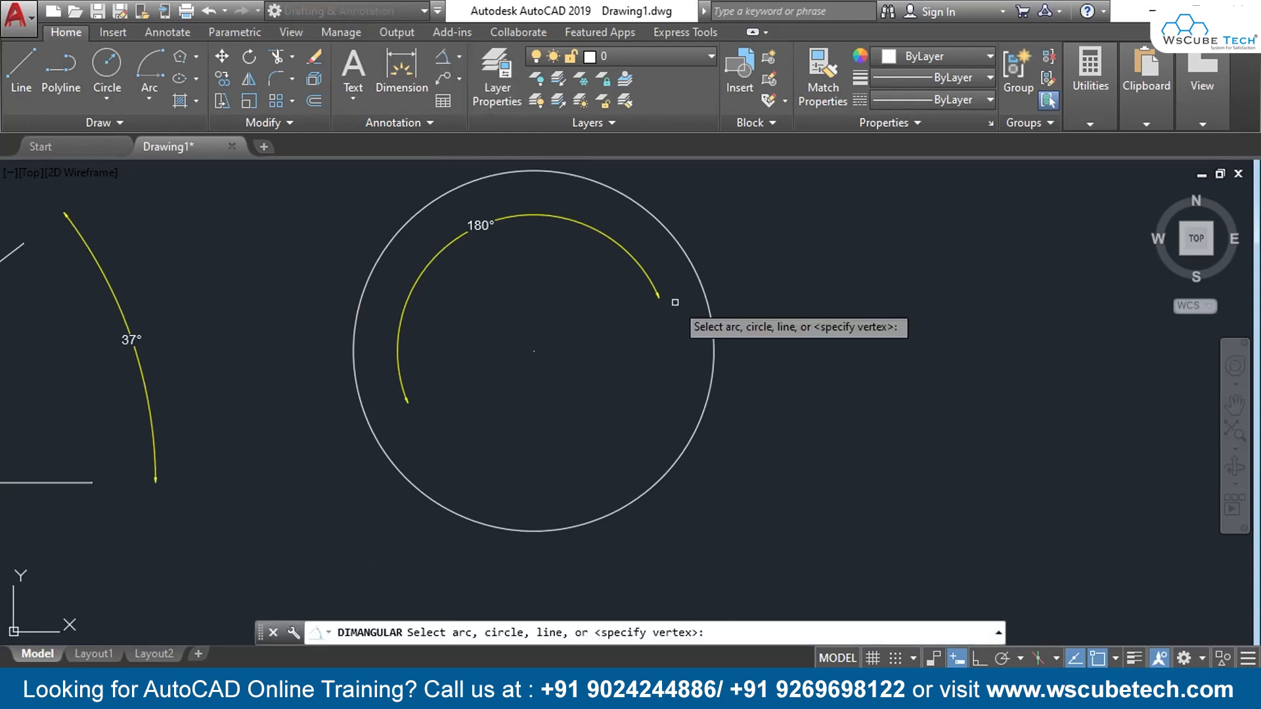
pyautogui.click(707, 391)
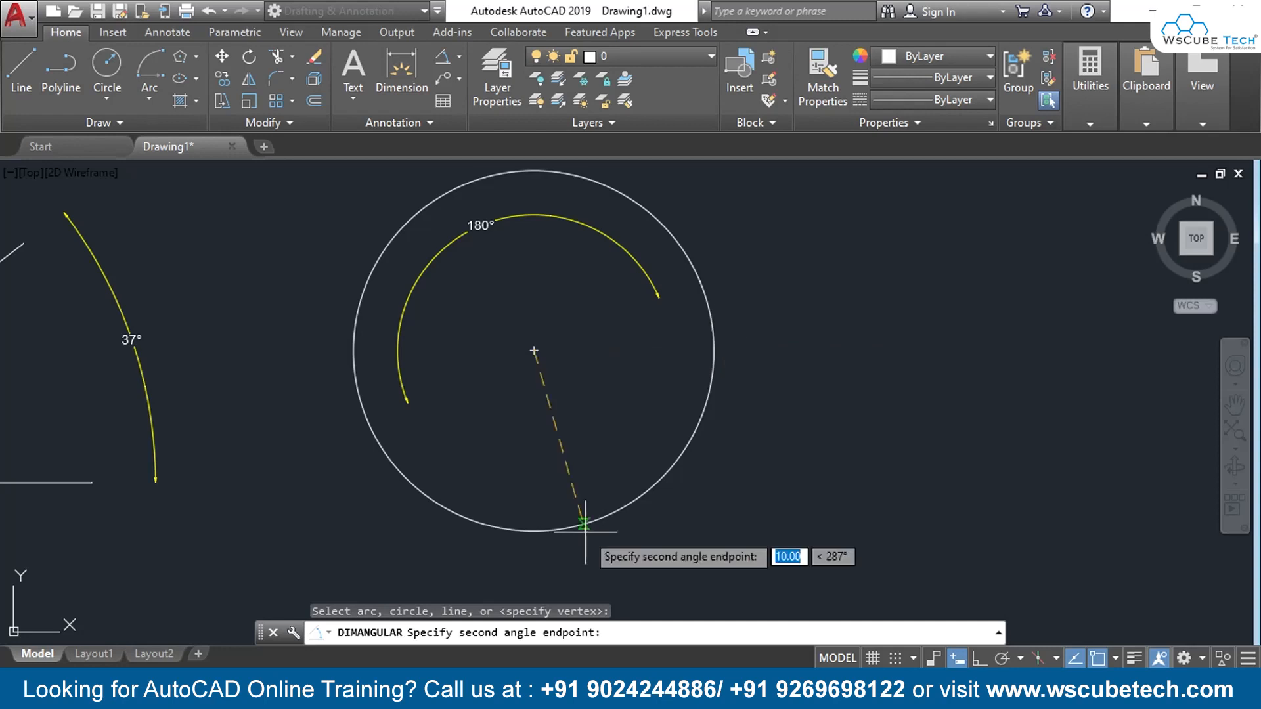
pyautogui.click(486, 525)
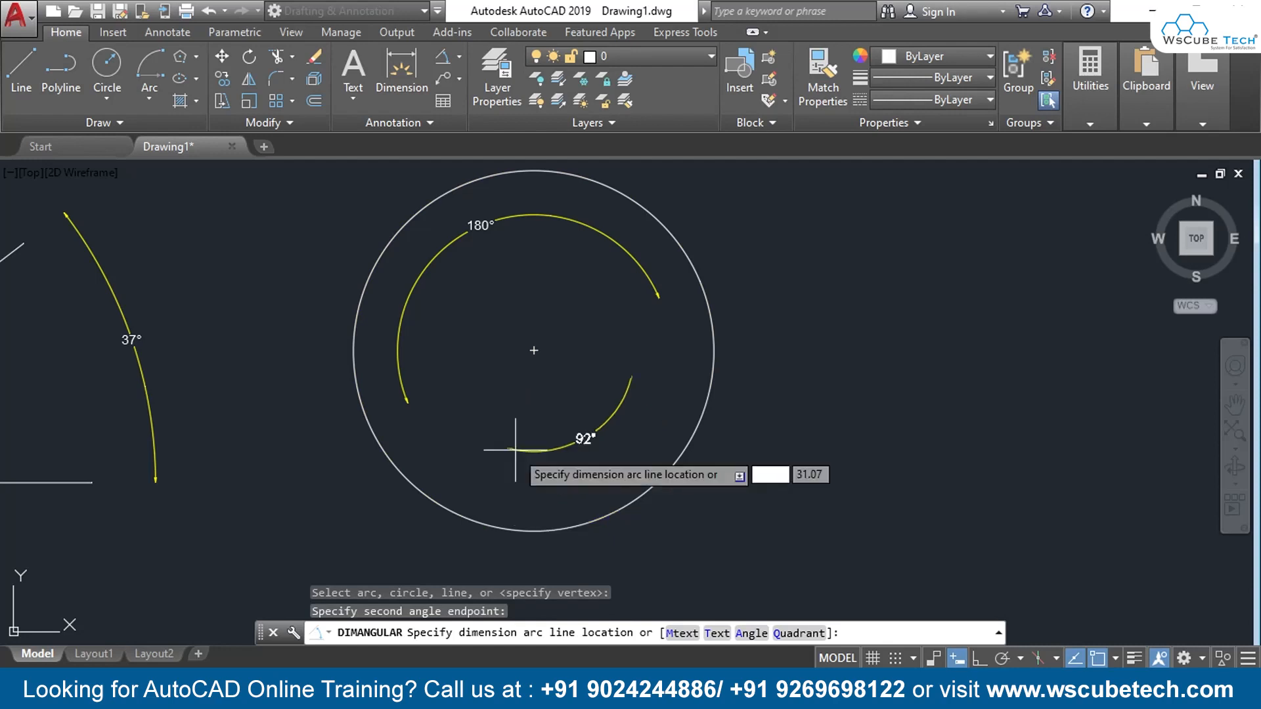
pyautogui.click(528, 477)
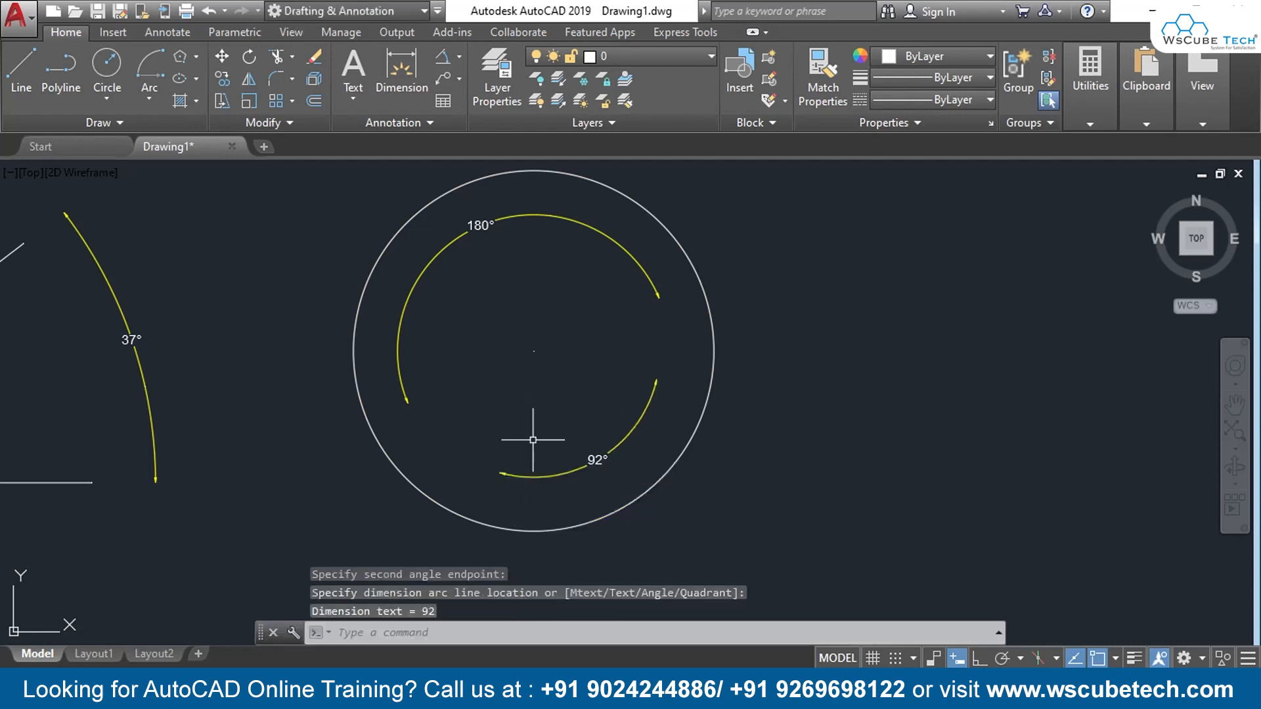
# Add an angular dimension of about 328° from two lower-left edge points of the circle, placing its small arc around the centre.
pyautogui.moveTo(532, 439); pyautogui.dragTo(523, 418, button='middle')
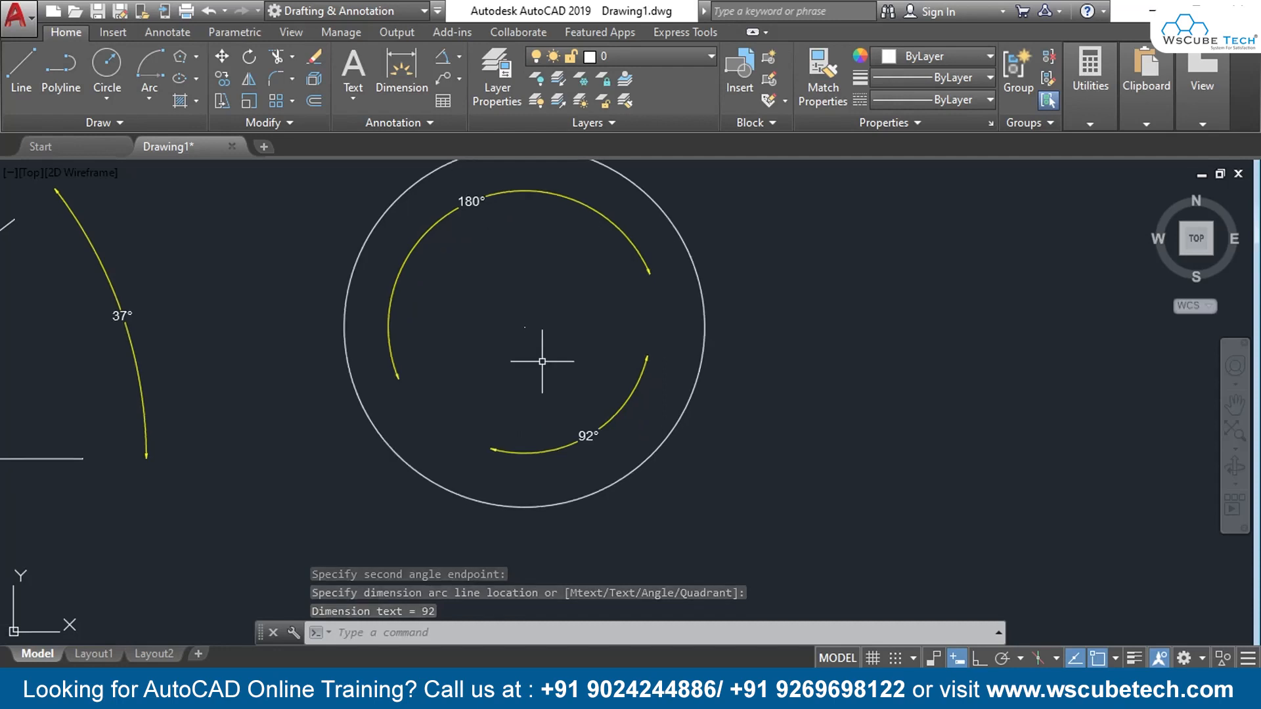
pyautogui.moveTo(562, 267); pyautogui.dragTo(554, 327, button='middle')
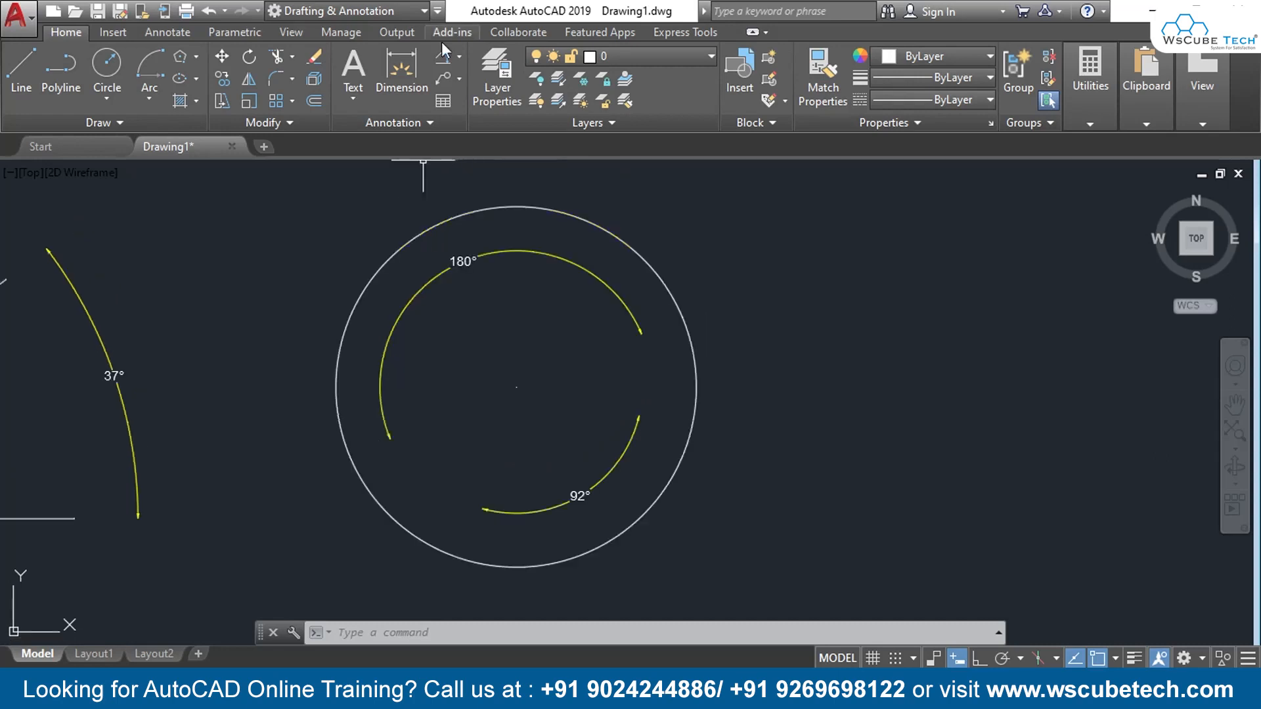
pyautogui.click(443, 56)
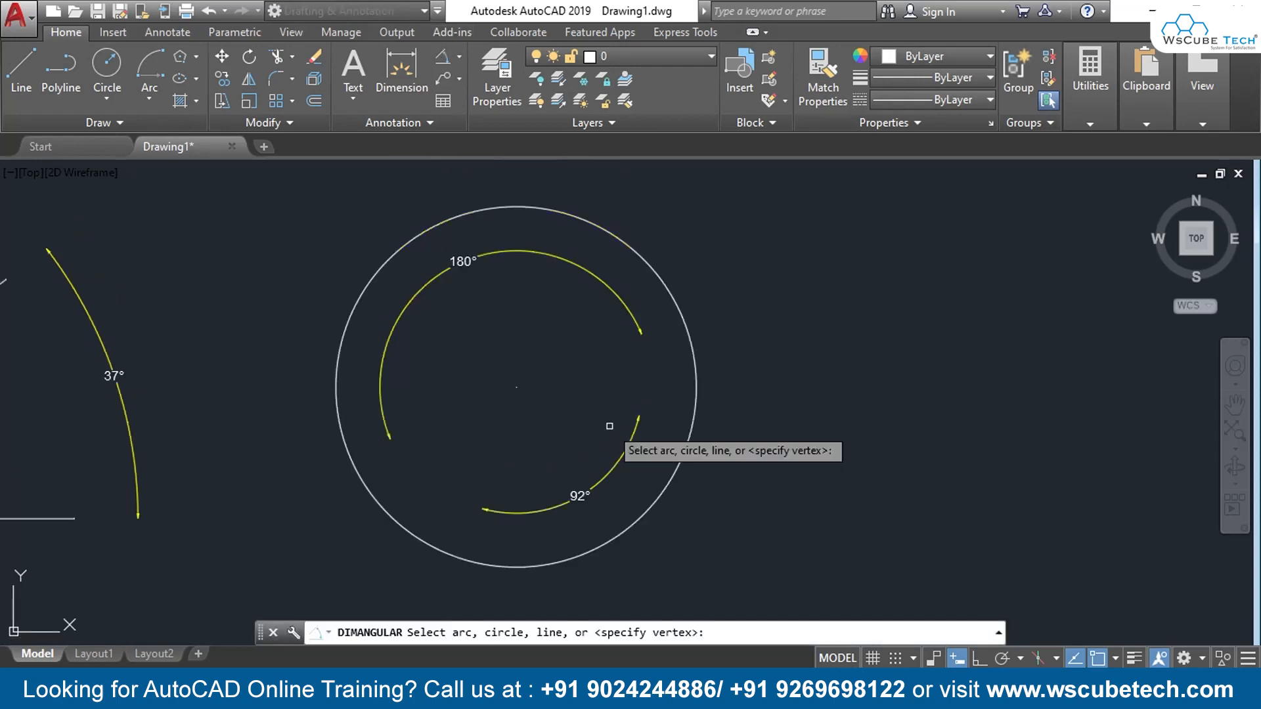
pyautogui.click(374, 493)
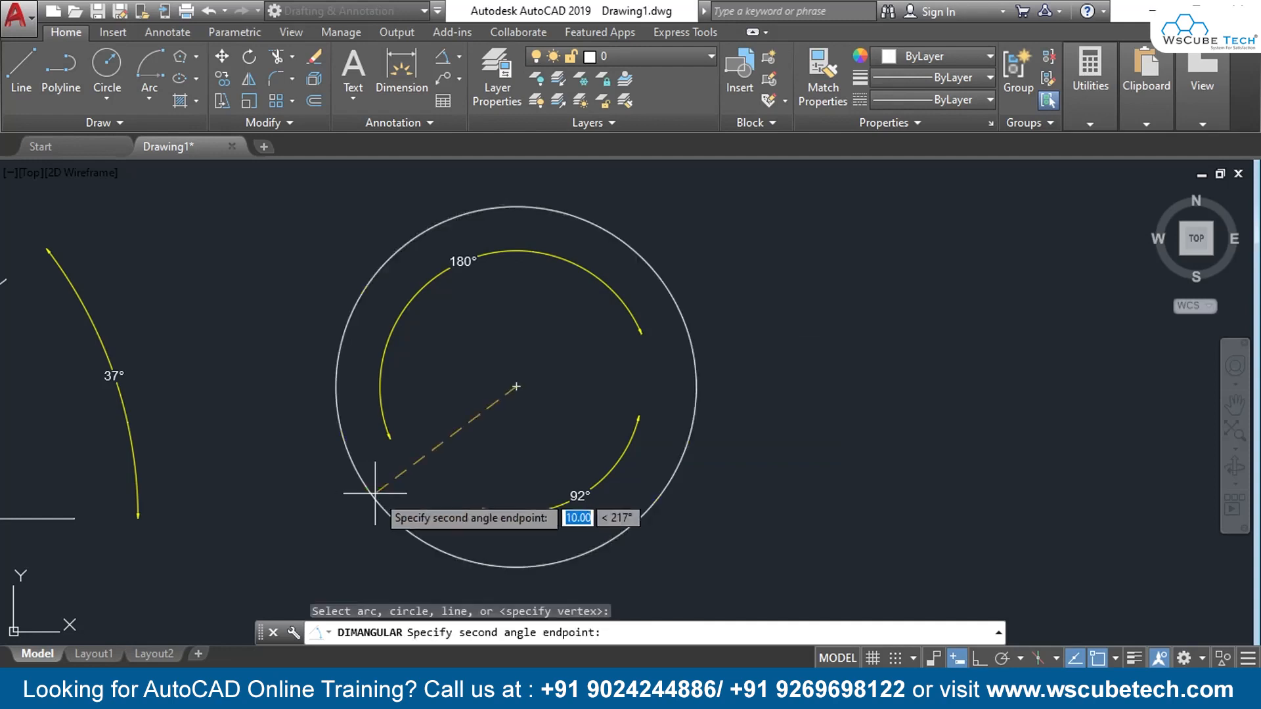
pyautogui.click(442, 552)
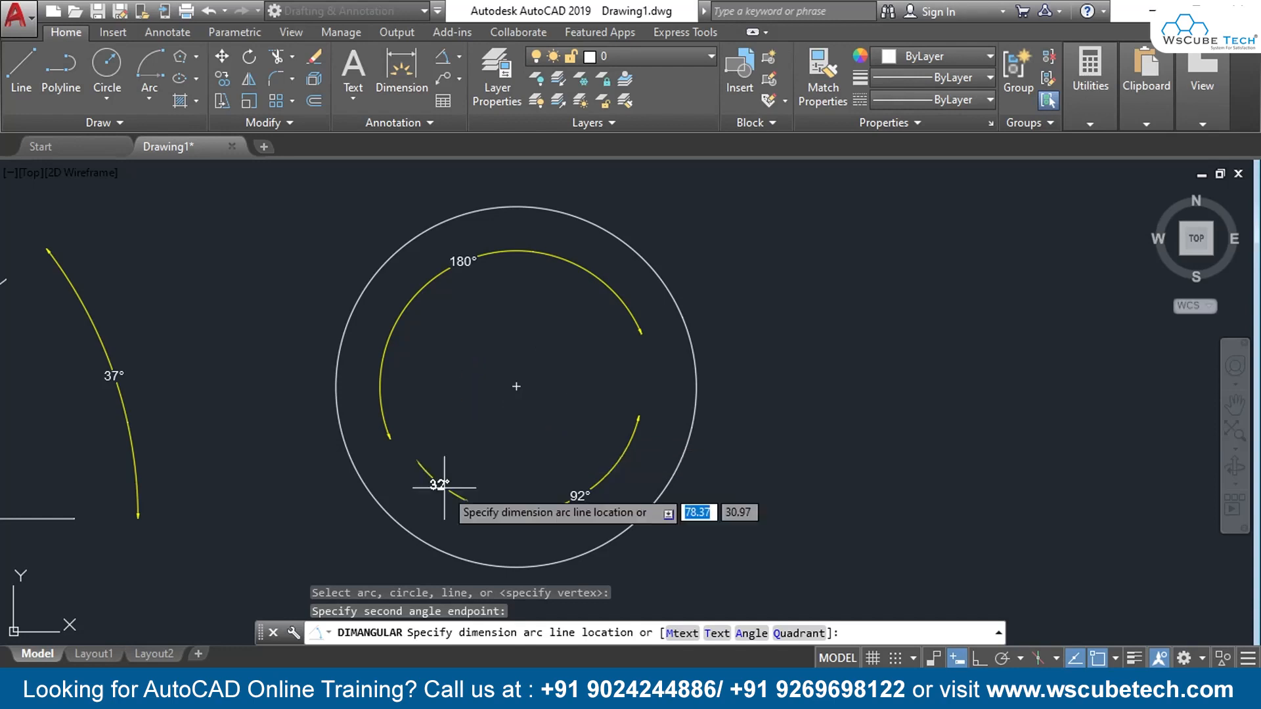
pyautogui.click(505, 436)
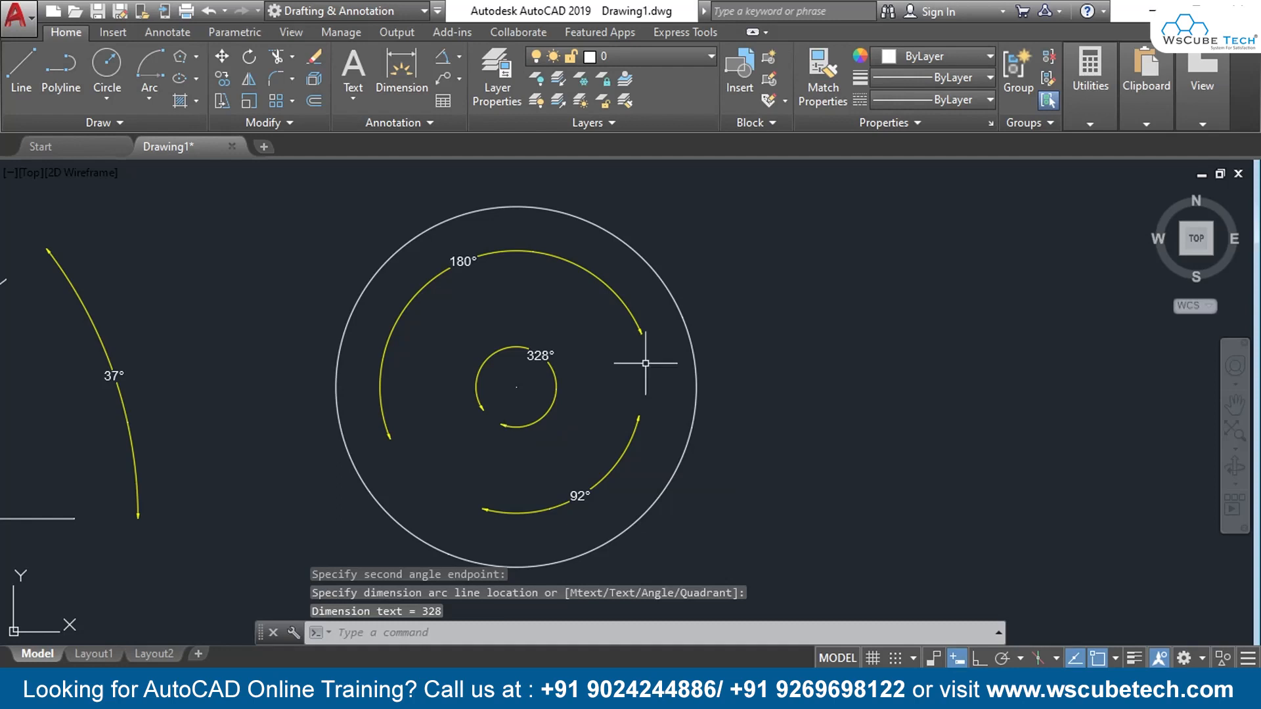
# Draw a Start, Center, Angle arc in the empty space right of the circle, with radius about 18 and included angle 56°.
pyautogui.moveTo(877, 421); pyautogui.dragTo(613, 366, button='middle')
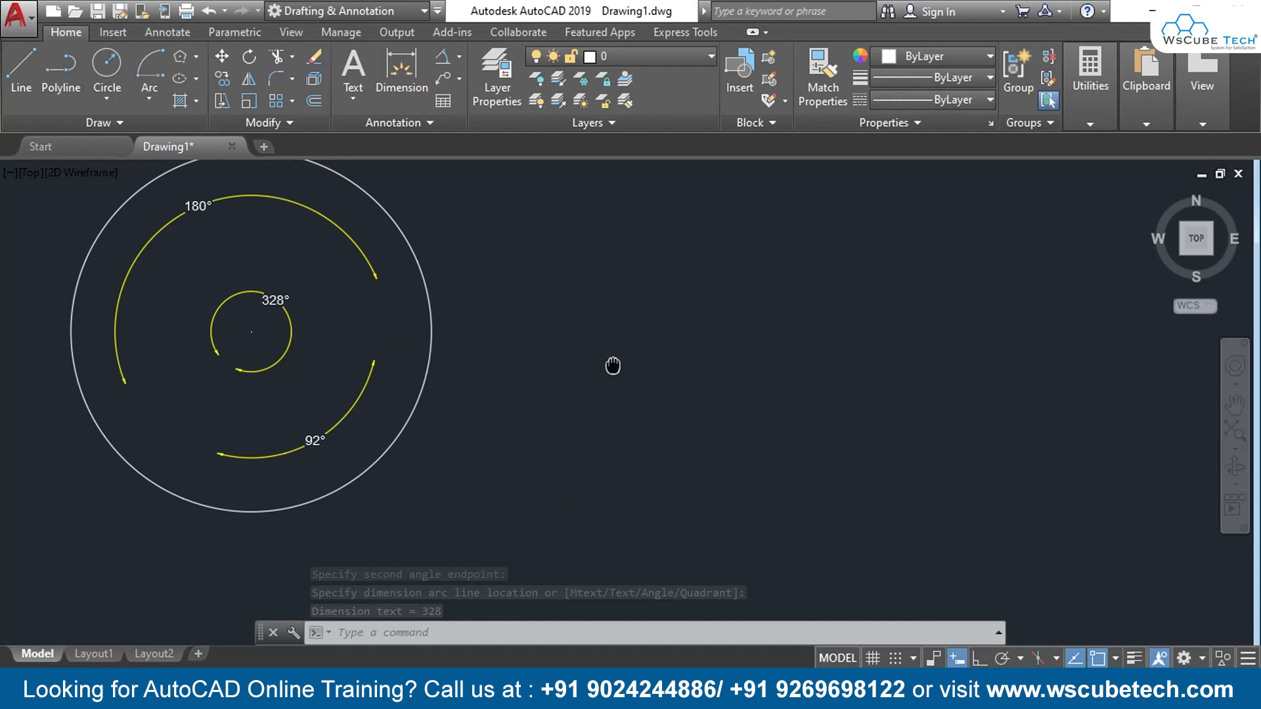
pyautogui.scroll(-1, 403, 390)
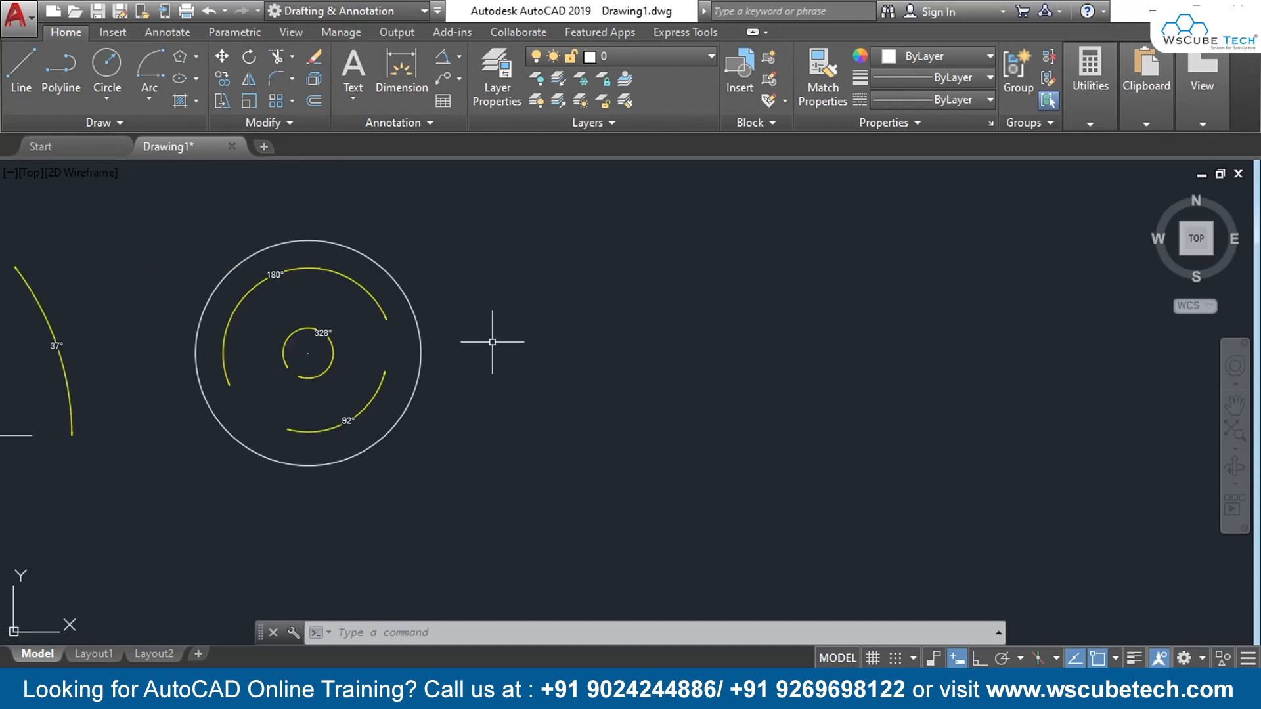
pyautogui.click(149, 99)
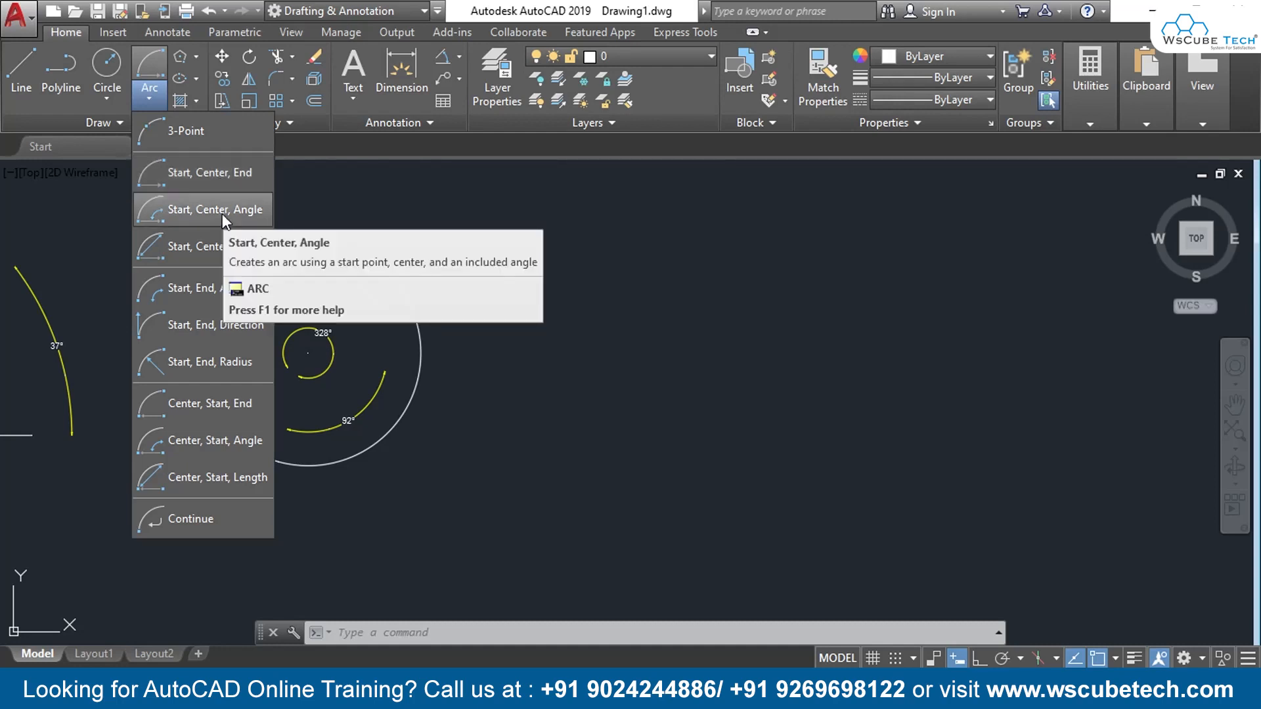
pyautogui.click(217, 210)
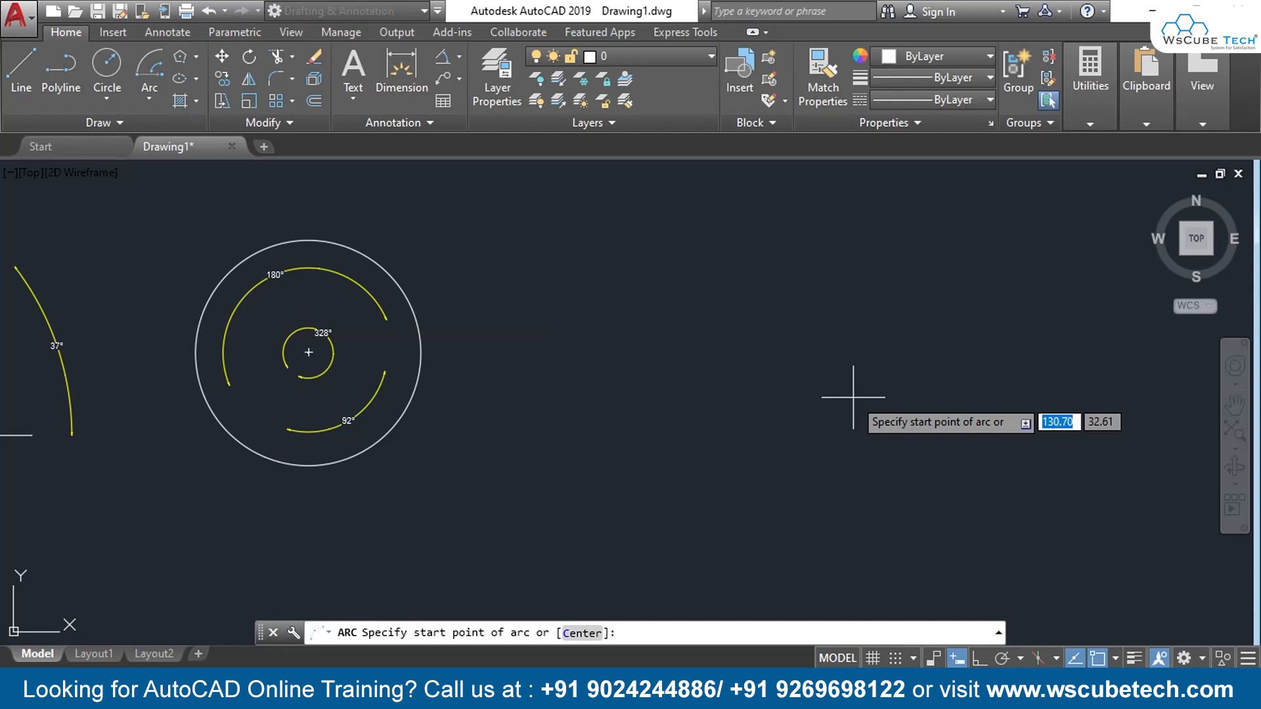
pyautogui.click(853, 396)
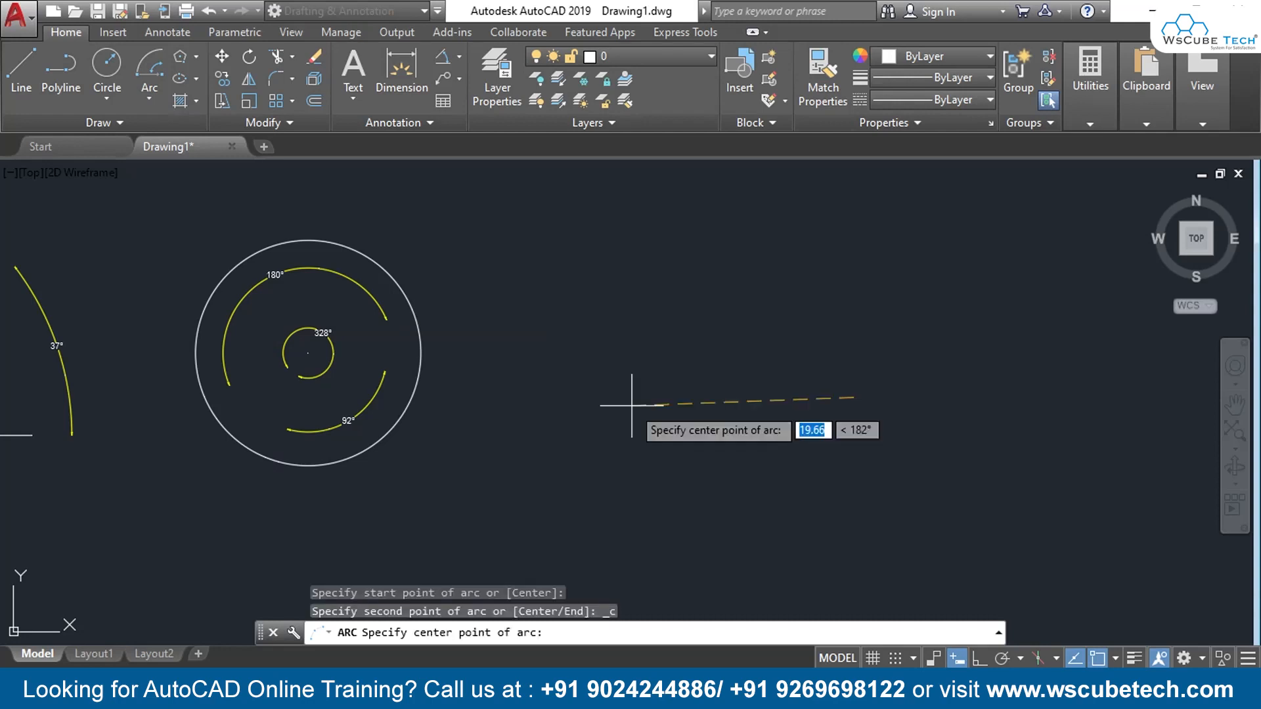
pyautogui.press('F8')
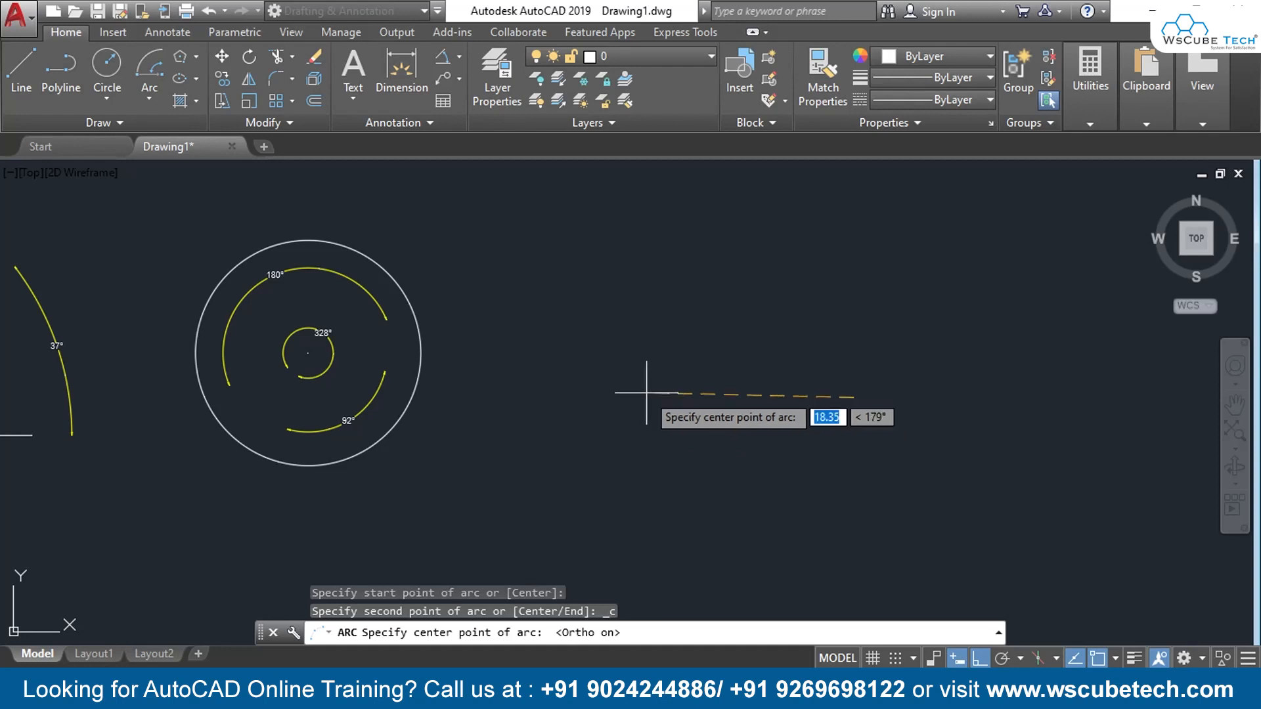
pyautogui.click(646, 393)
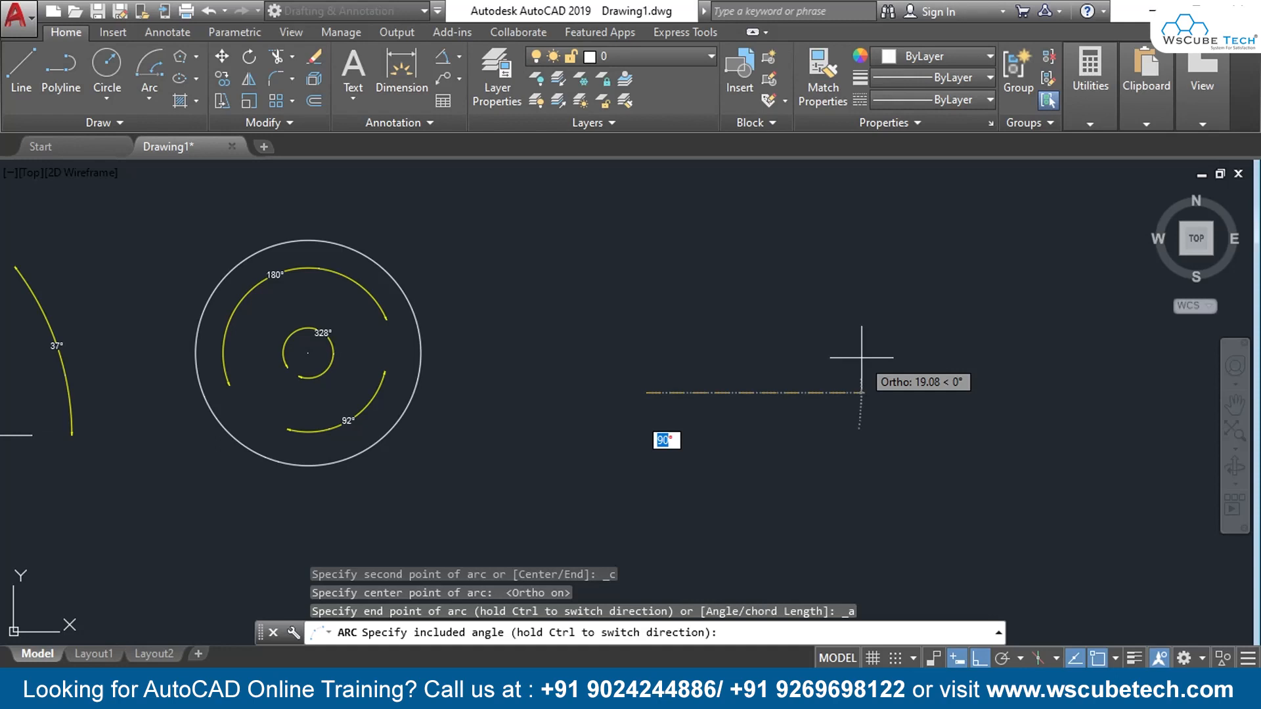
pyautogui.press('F8')
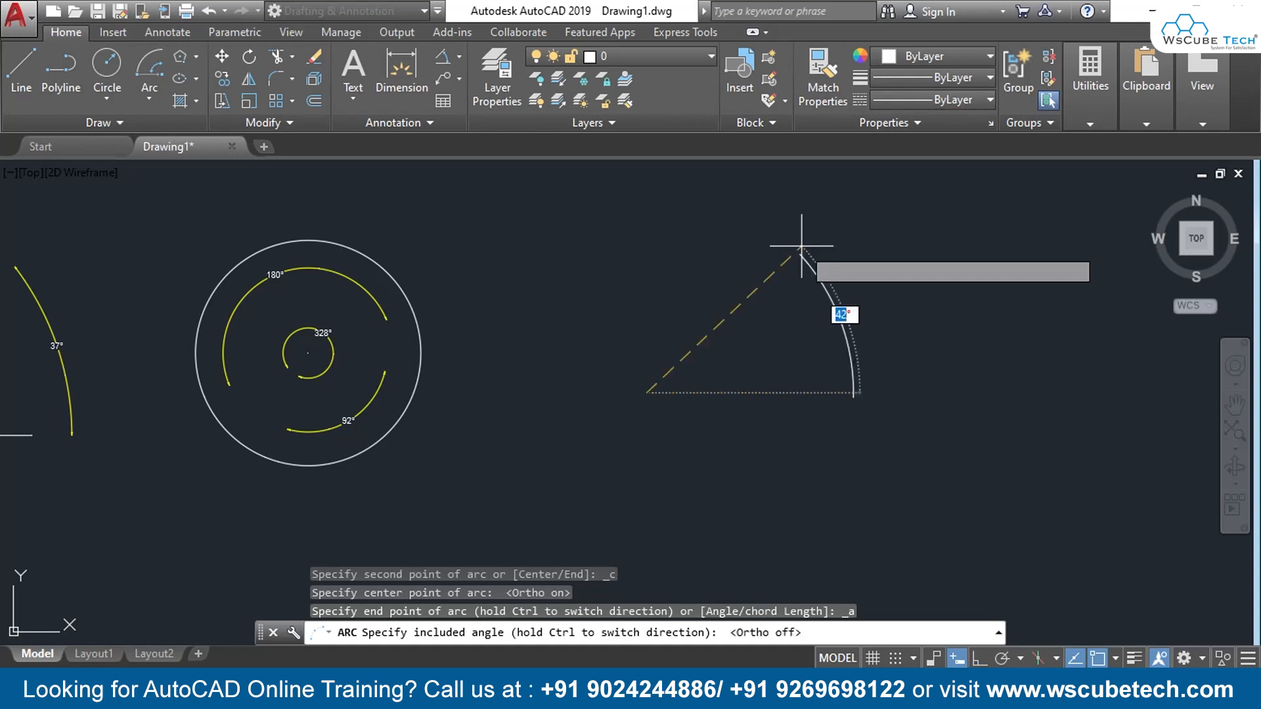
pyautogui.write('56')
pyautogui.press('Return')
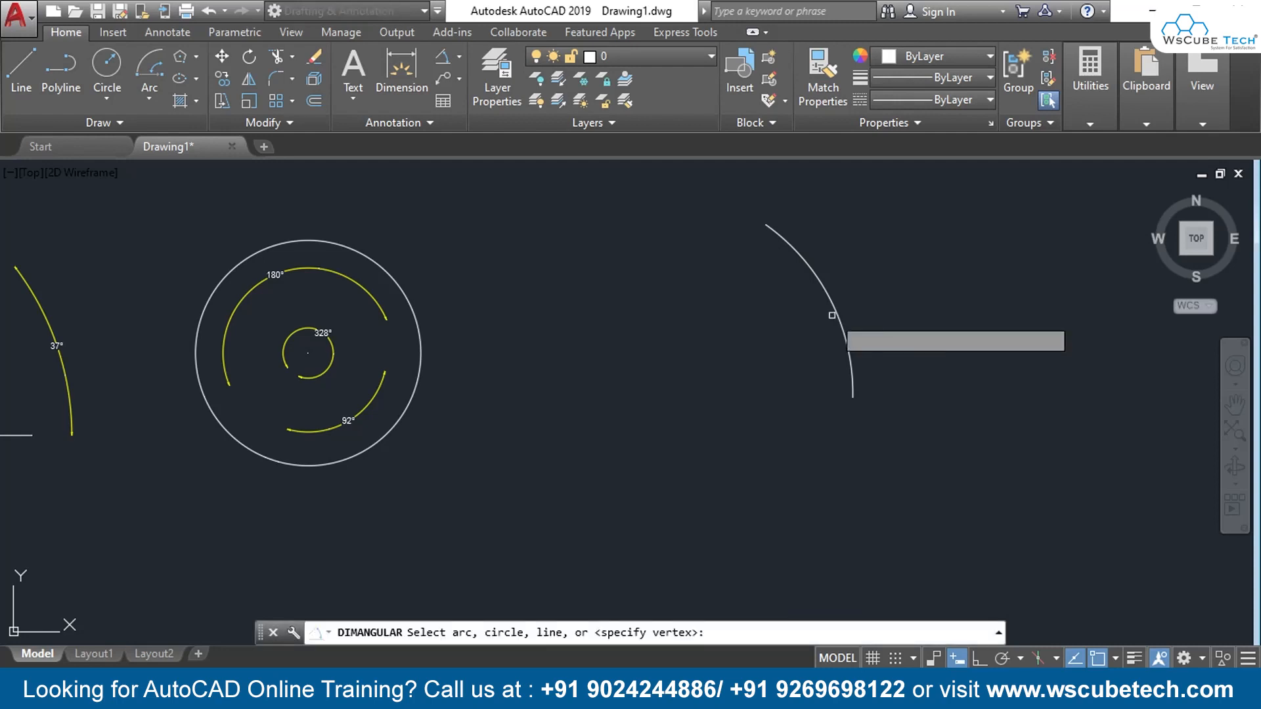
# Add an angular dimension to the new arc, placing its dimension arc just outside the curve.
pyautogui.click(832, 315)
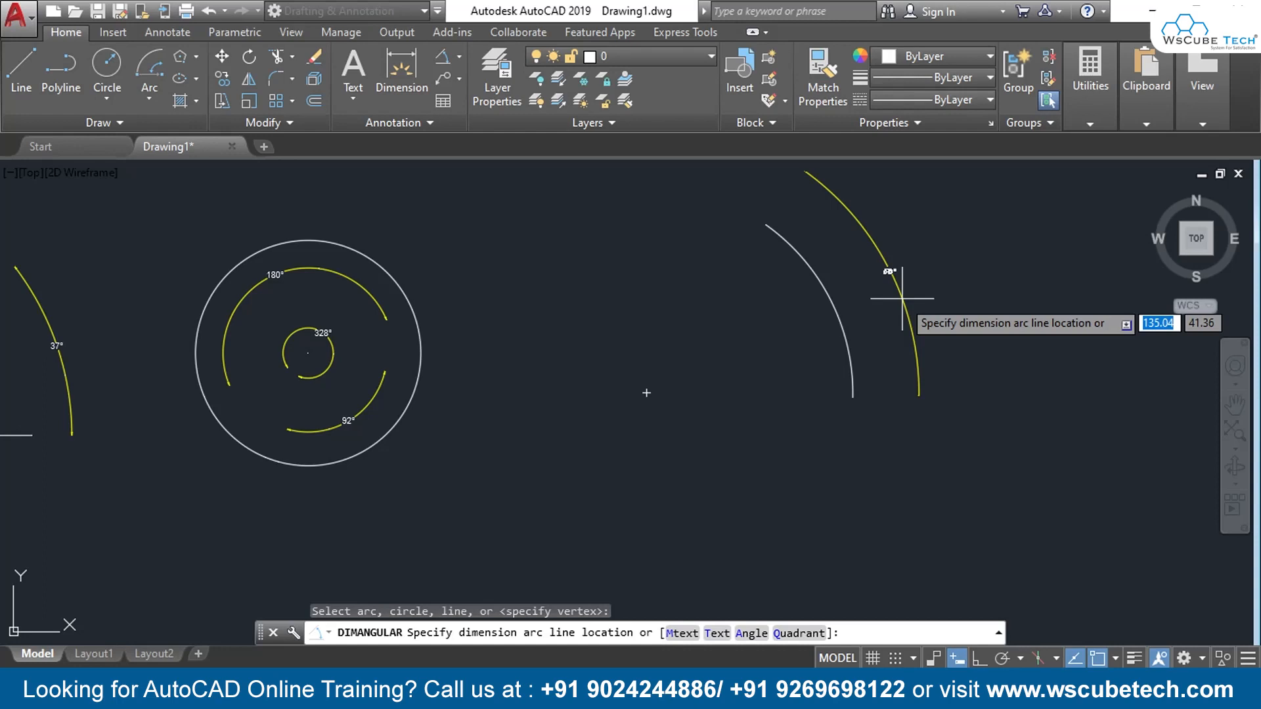
pyautogui.click(902, 299)
pyautogui.scroll(2, 903, 289)
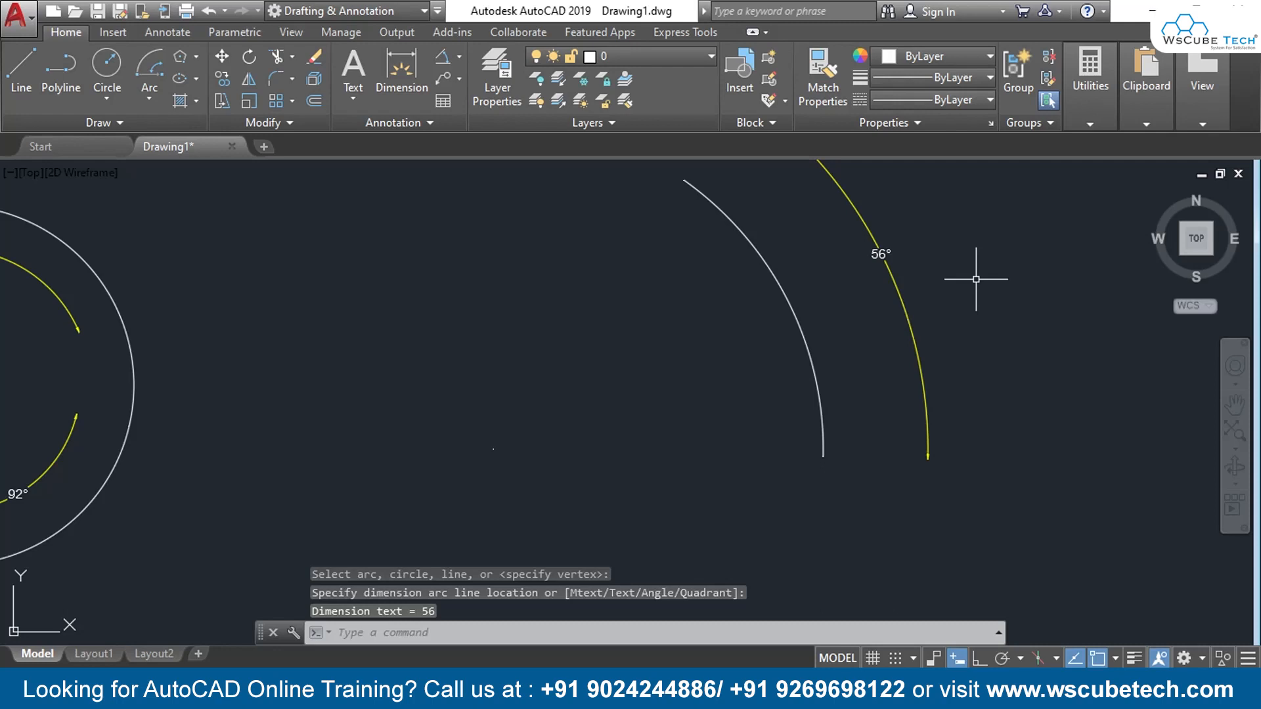
# Draw straight lines joining the arc's two endpoints to its centre to form a closed sector.
pyautogui.scroll(-2, 835, 439)
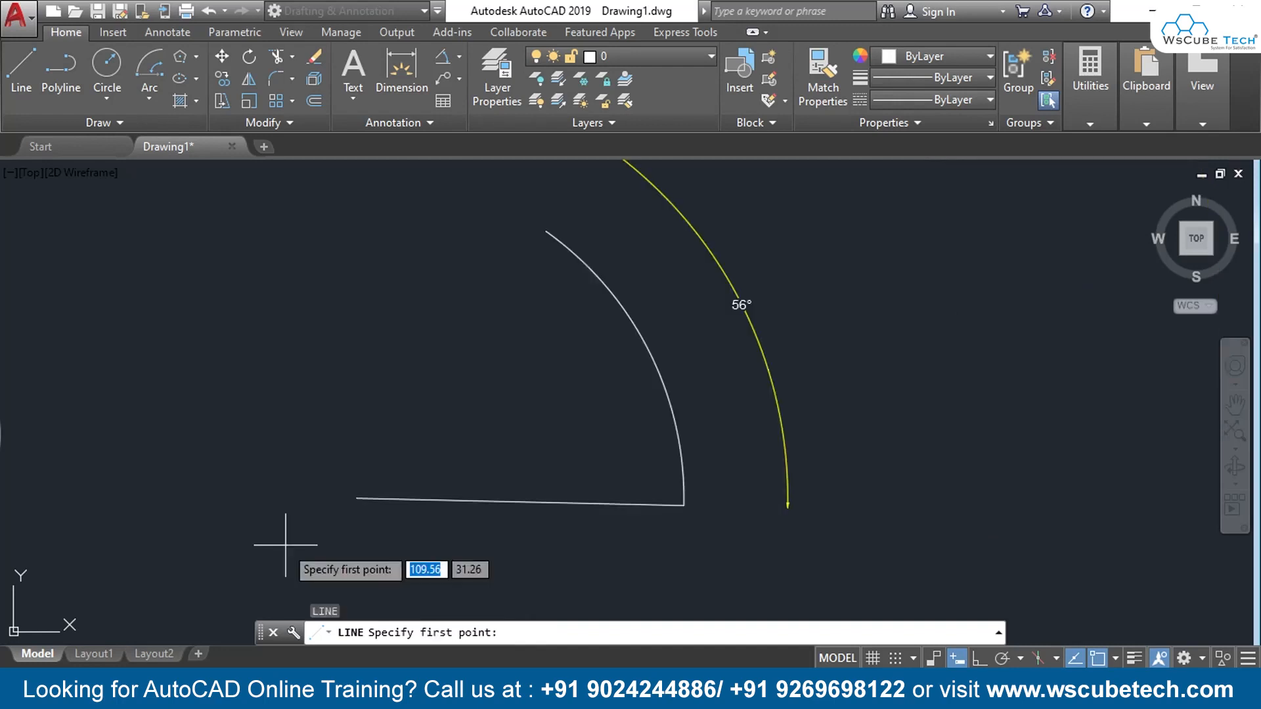
pyautogui.click(356, 497)
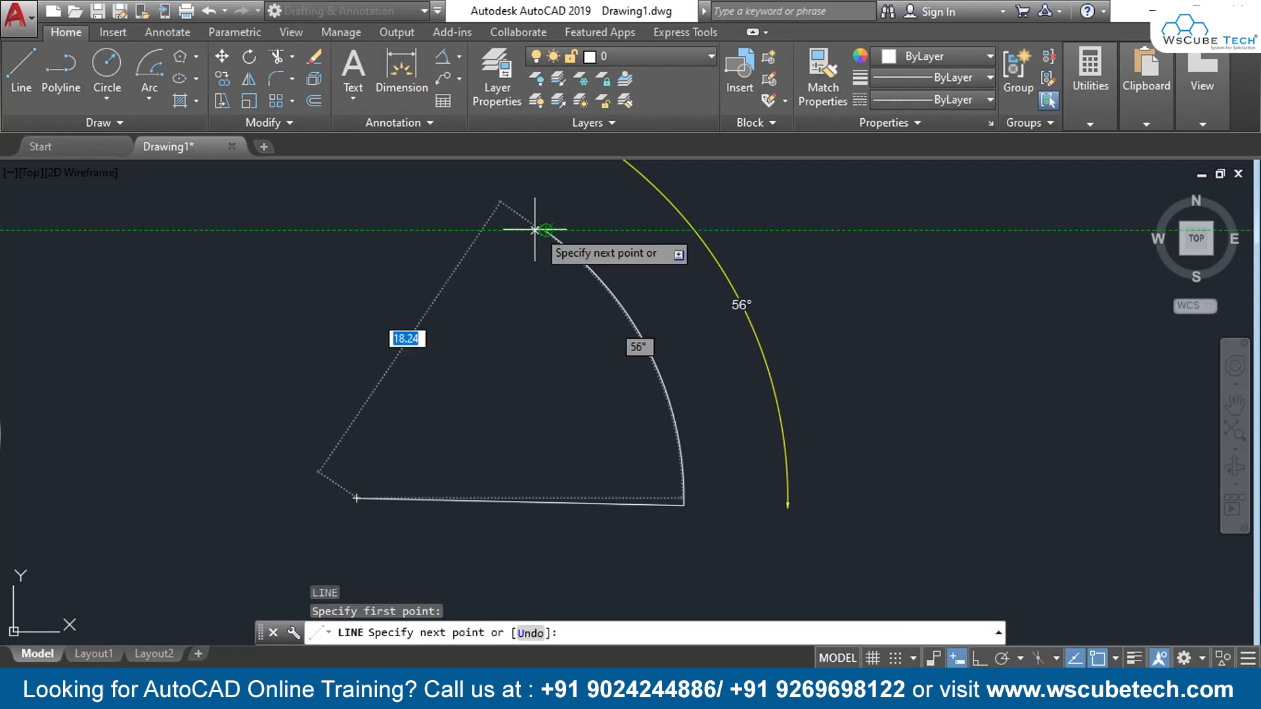
pyautogui.click(546, 229)
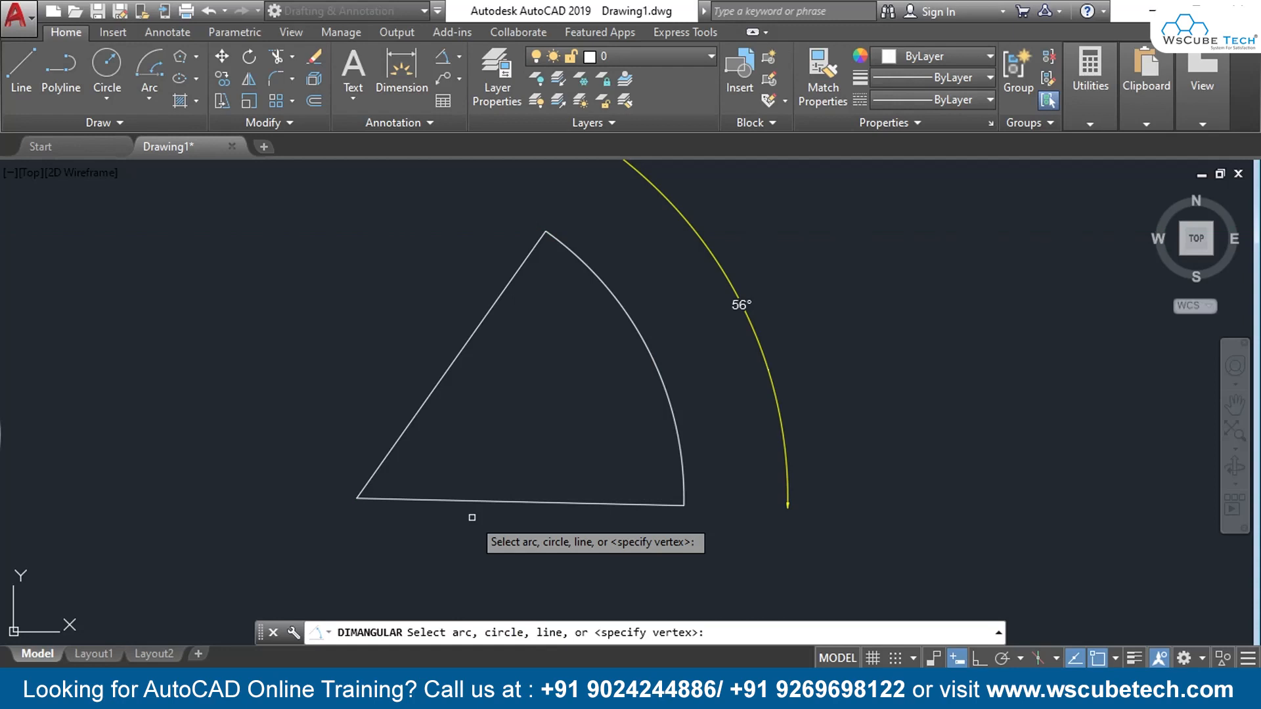
# Add two angular dimensions between the sector's straight lines, one with its arc inside the sector and one on the opposite side of the vertex.
pyautogui.click(471, 500)
pyautogui.click(430, 394)
pyautogui.click(497, 418)
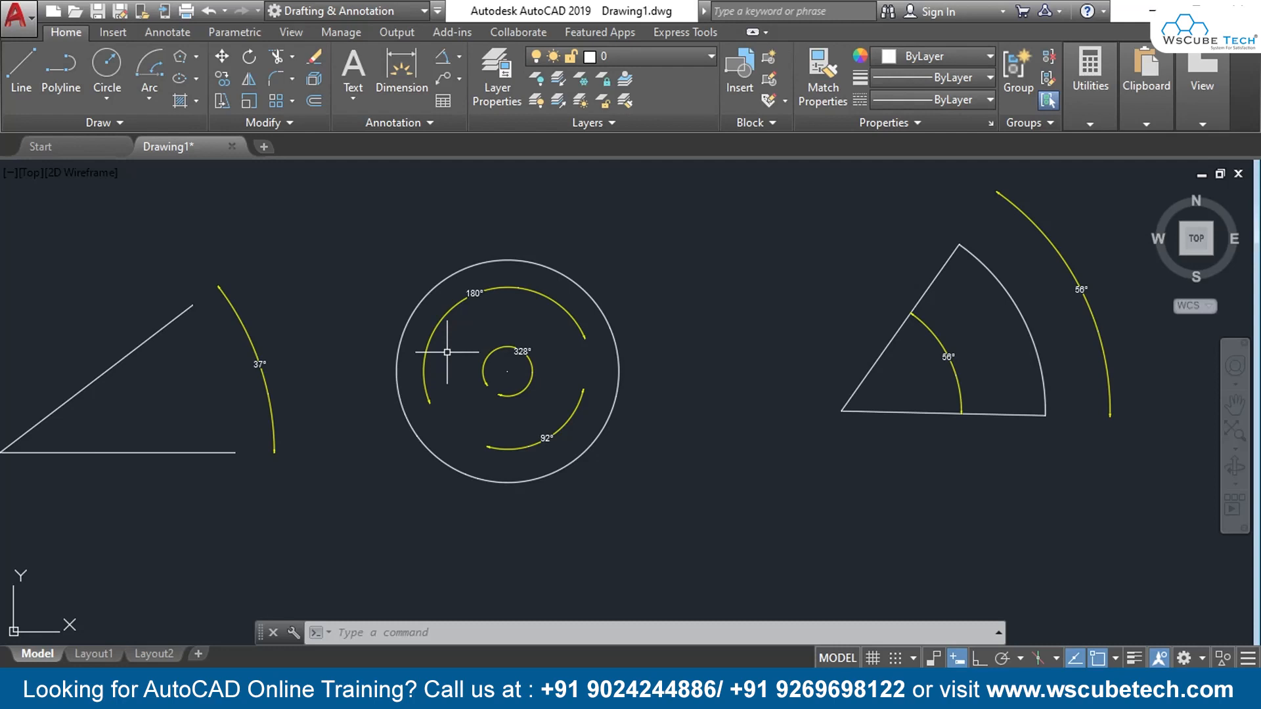
pyautogui.press('Return')
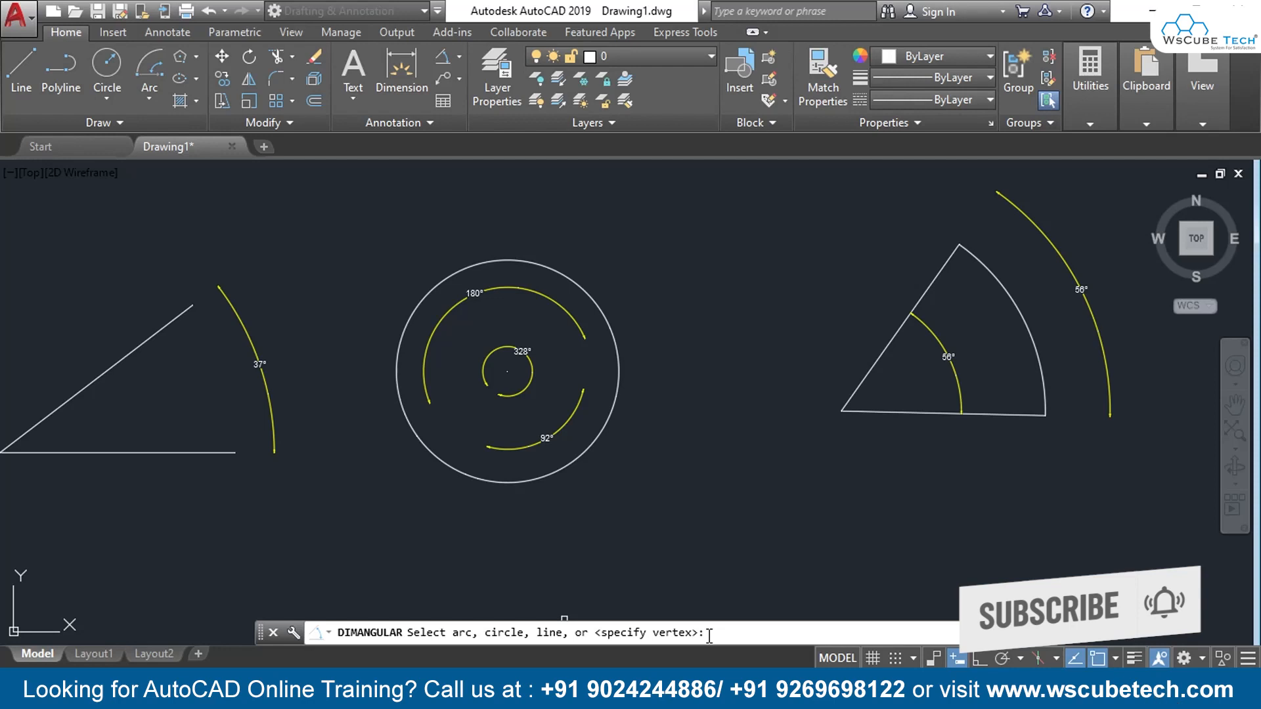
pyautogui.click(862, 381)
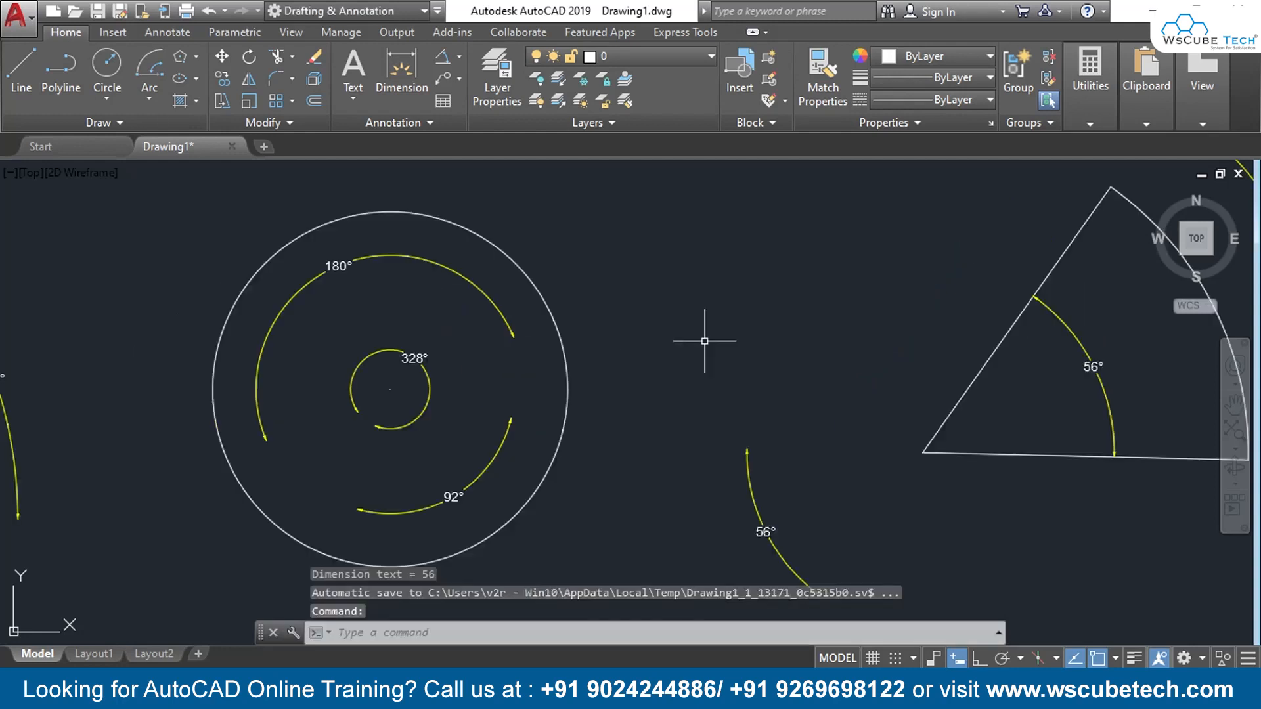
# Try to place an angular dimension between the sector's two straight lines using the Quadrant option.
pyautogui.scroll(-3, 569, 336)
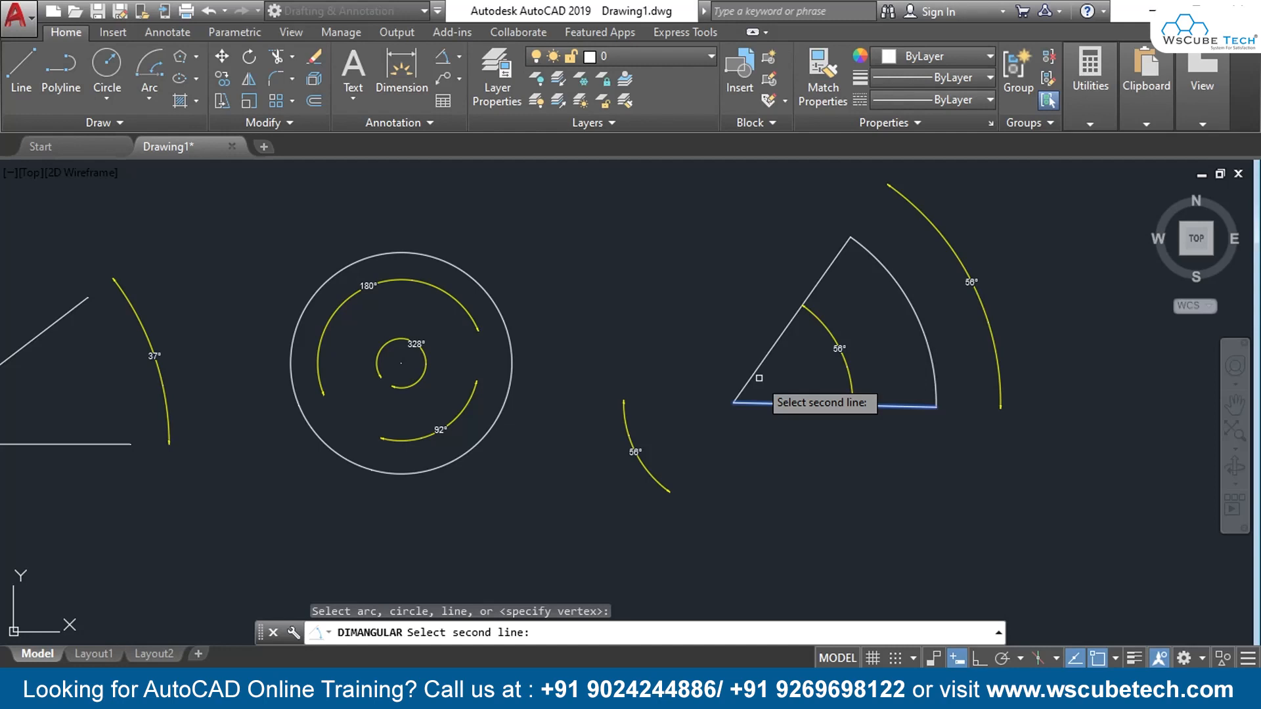
pyautogui.click(759, 378)
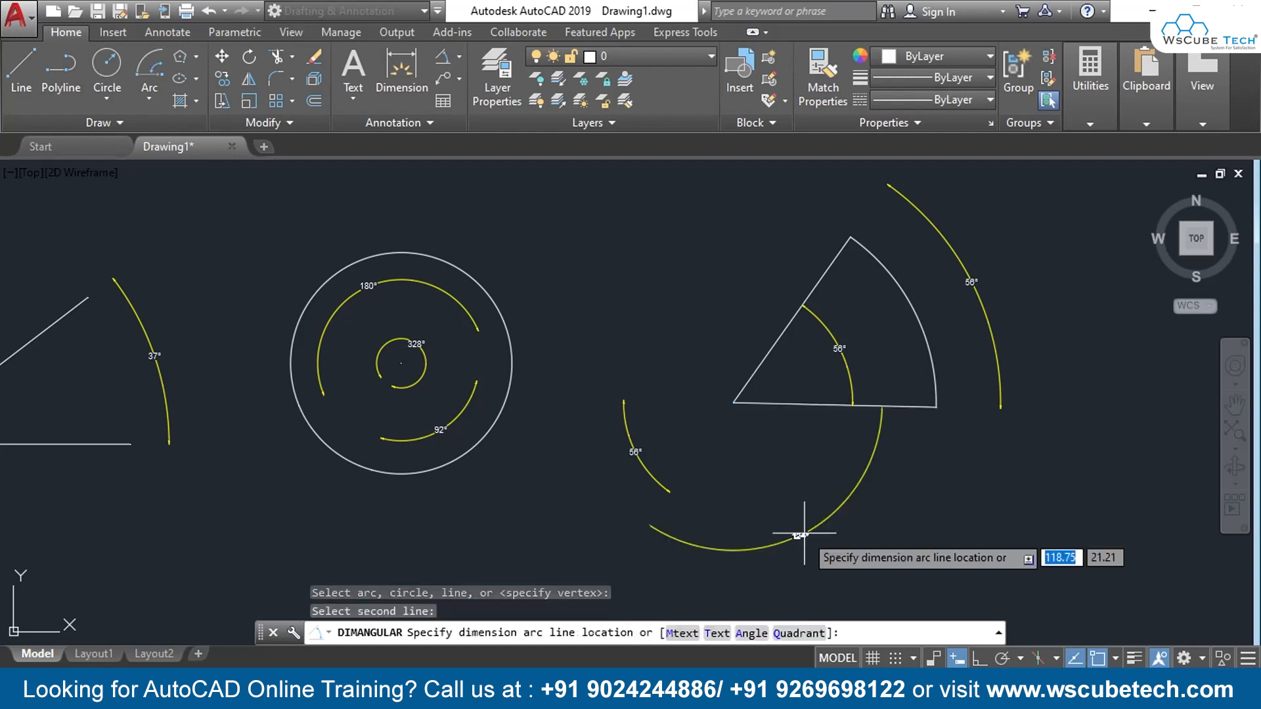
pyautogui.write('q')
pyautogui.press('Return')
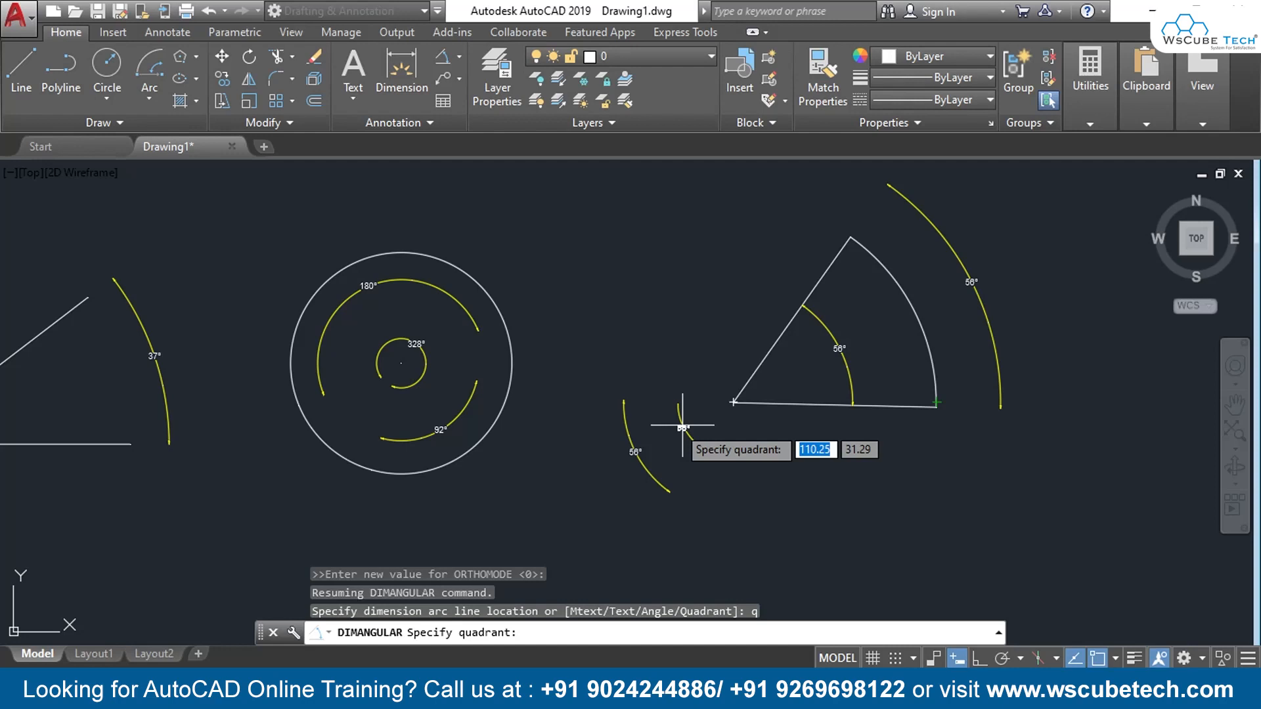
pyautogui.click(956, 360)
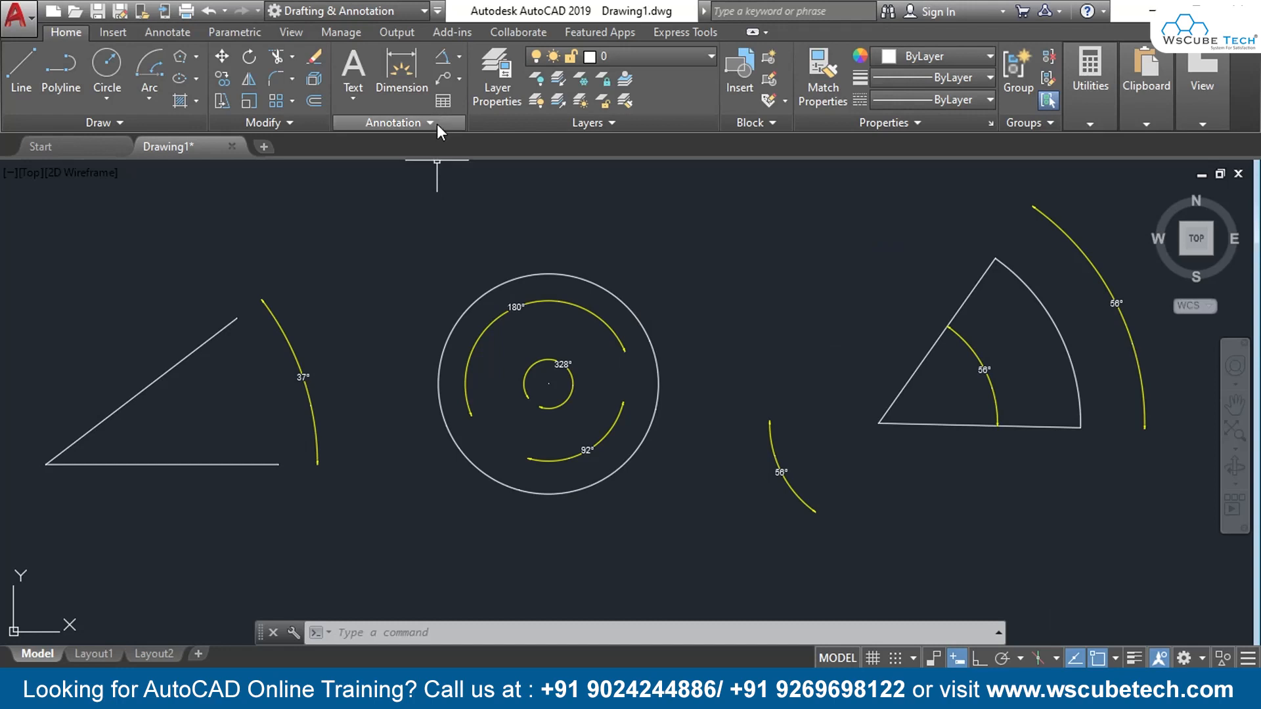
# Add an angular dimension between two points on the circle using the Quadrant option, placing its arc just outside the circle's lower-right side.
pyautogui.click(441, 56)
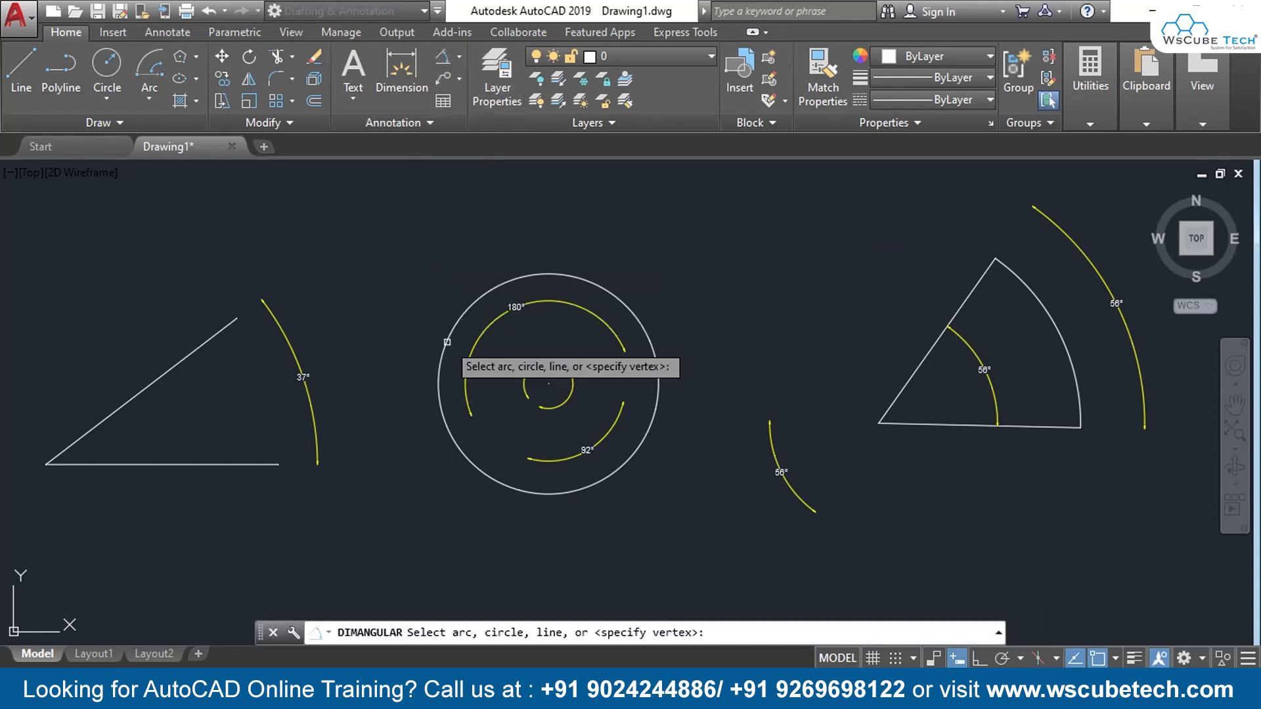
pyautogui.click(654, 357)
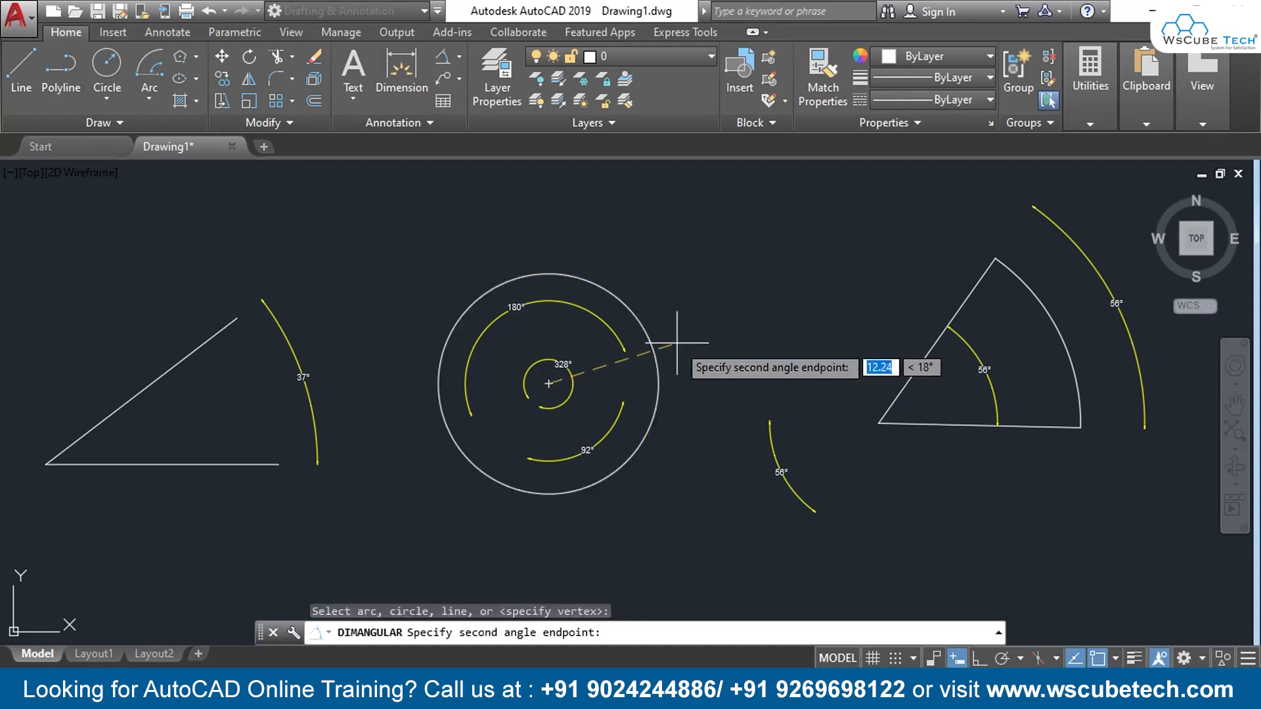
pyautogui.click(507, 485)
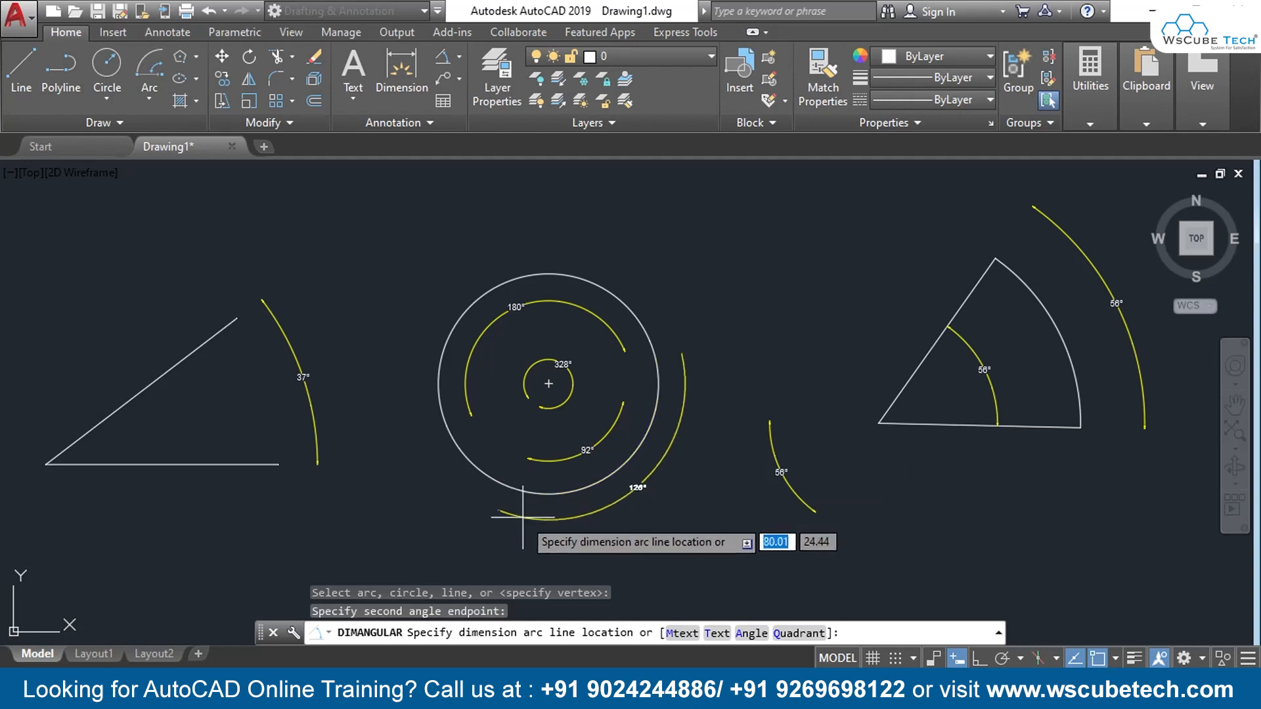
pyautogui.press('F8')
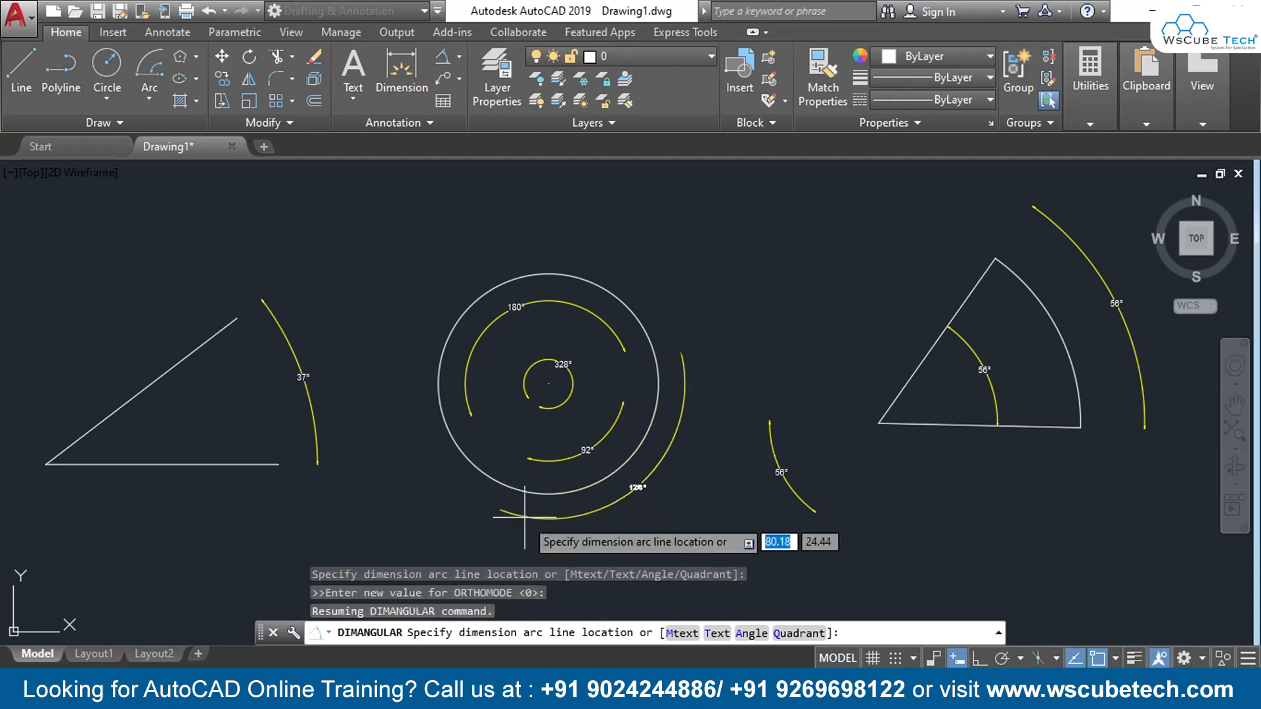
pyautogui.write('q')
pyautogui.press('Return')
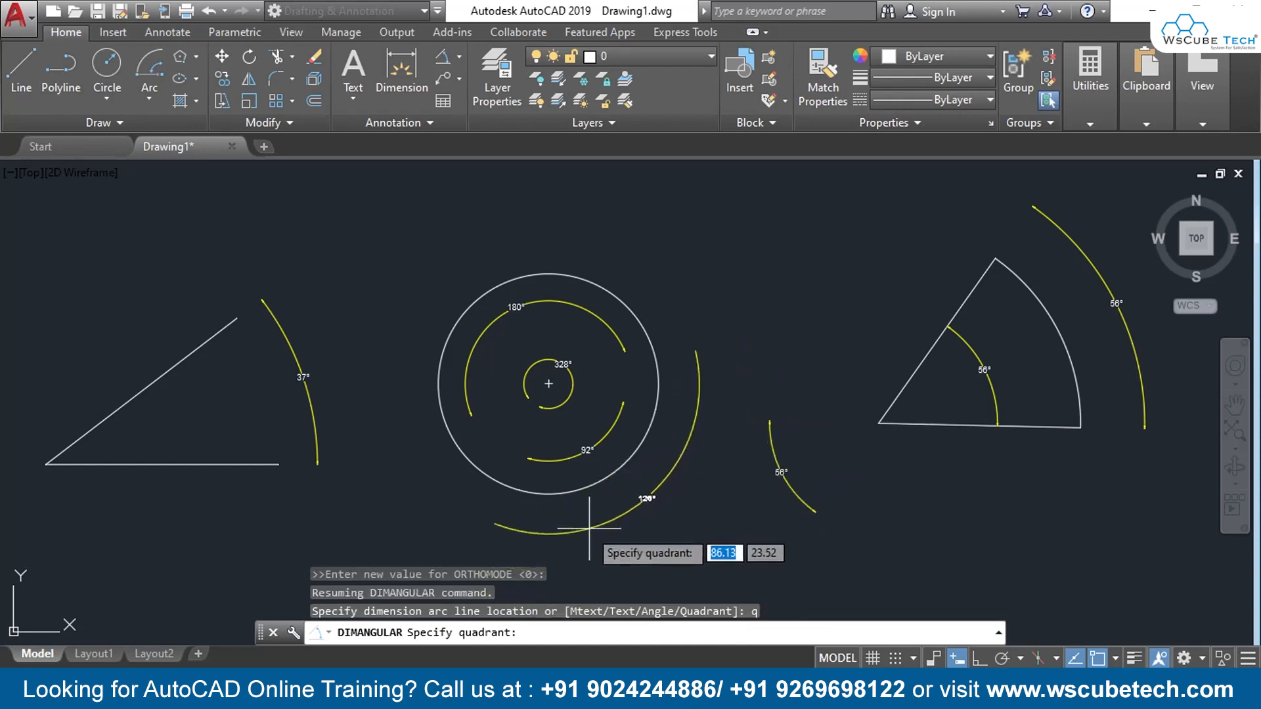
pyautogui.click(530, 533)
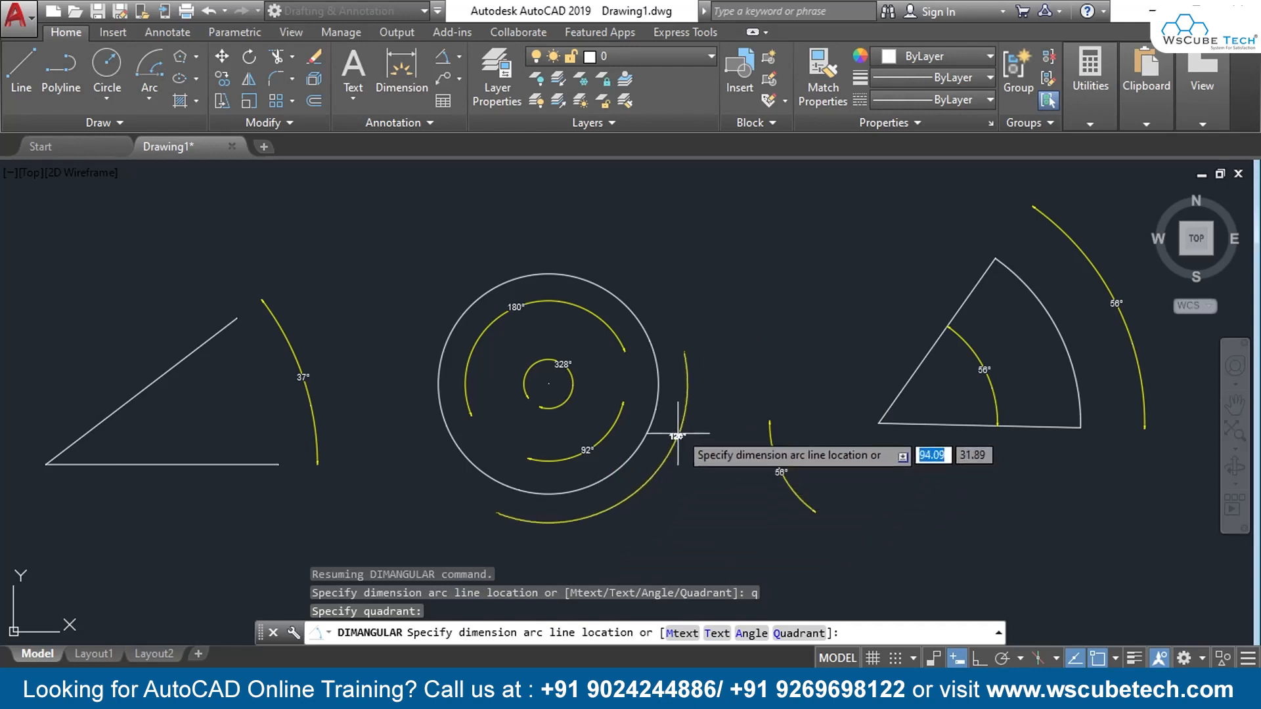
pyautogui.click(685, 402)
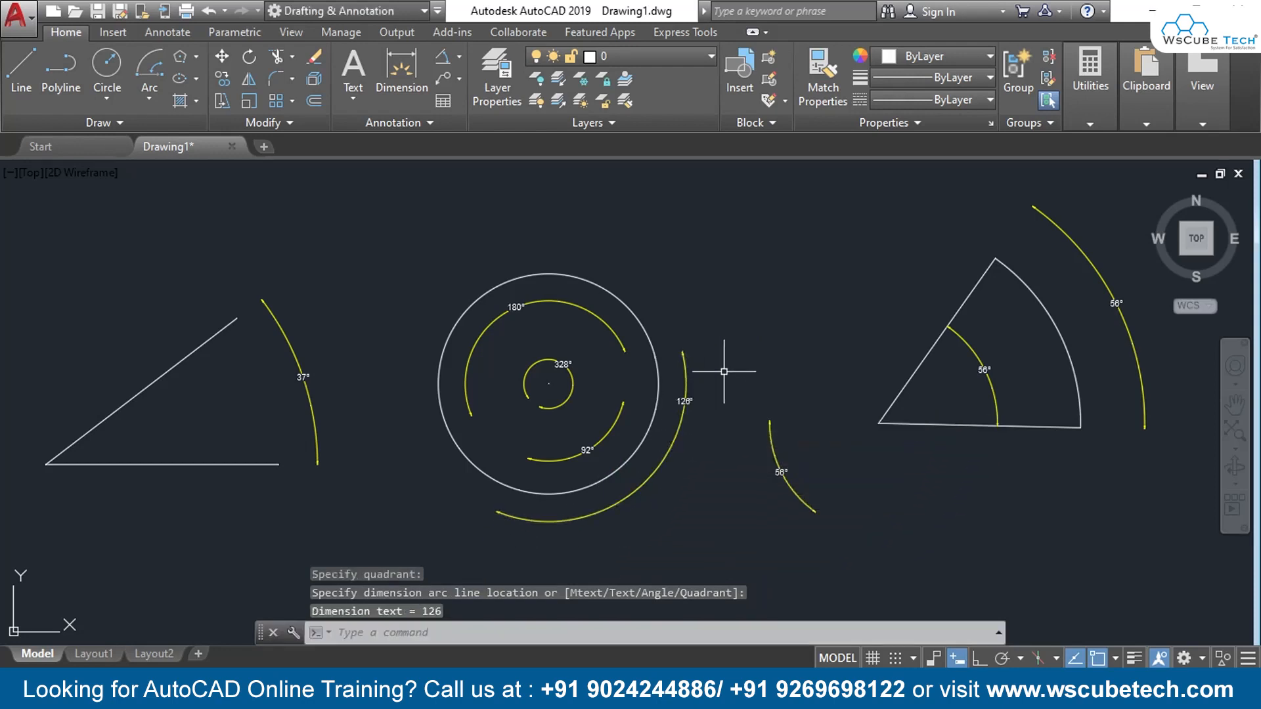
# Add an angular dimension between the two angled lines using the Quadrant option, placing its arc inside the angle with the text near the horizontal line.
pyautogui.scroll(4, 725, 368)
pyautogui.moveTo(717, 432); pyautogui.dragTo(758, 340, button='middle')
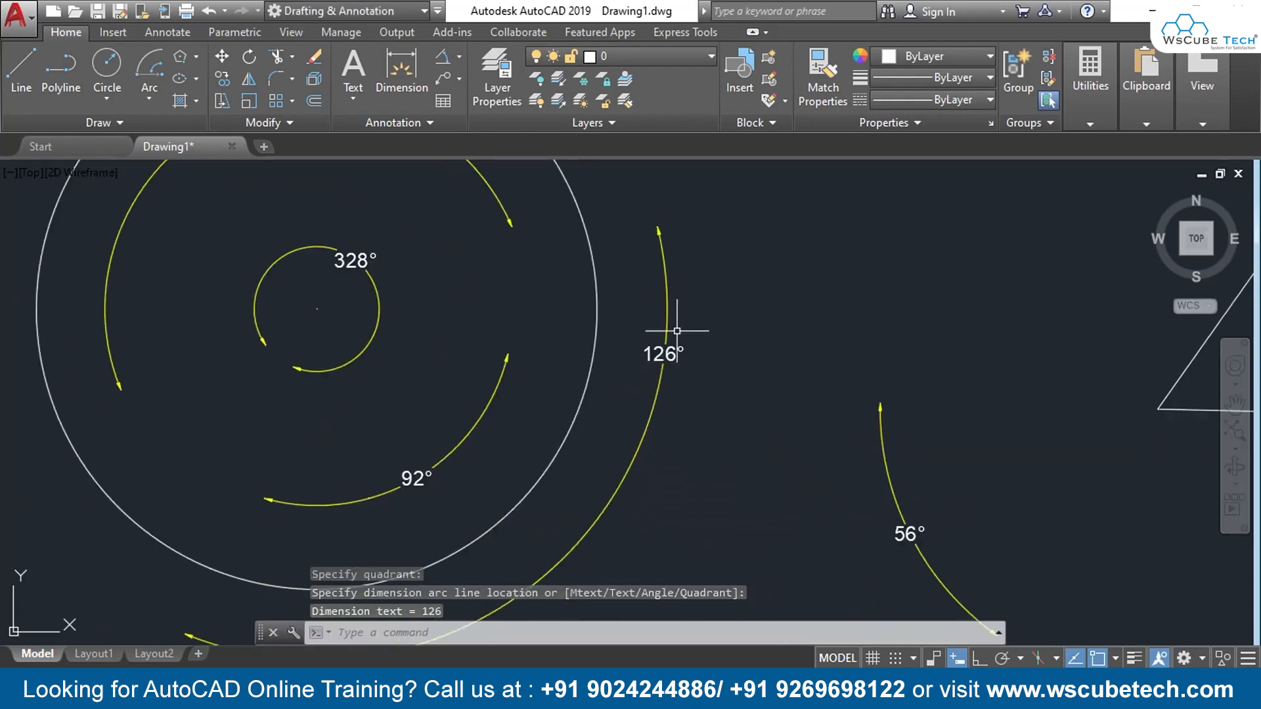
pyautogui.scroll(-2, 456, 379)
pyautogui.moveTo(380, 383)
pyautogui.mouseDown(button='middle')
pyautogui.moveTo(409, 432)
pyautogui.moveTo(658, 518)
pyautogui.mouseUp(button='middle')
pyautogui.scroll(2, 423, 344)
pyautogui.moveTo(422, 343)
pyautogui.mouseDown(button='middle')
pyautogui.moveTo(467, 348)
pyautogui.moveTo(593, 131)
pyautogui.mouseUp(button='middle')
pyautogui.scroll(2, 493, 273)
pyautogui.moveTo(512, 316); pyautogui.dragTo(580, 343, button='middle')
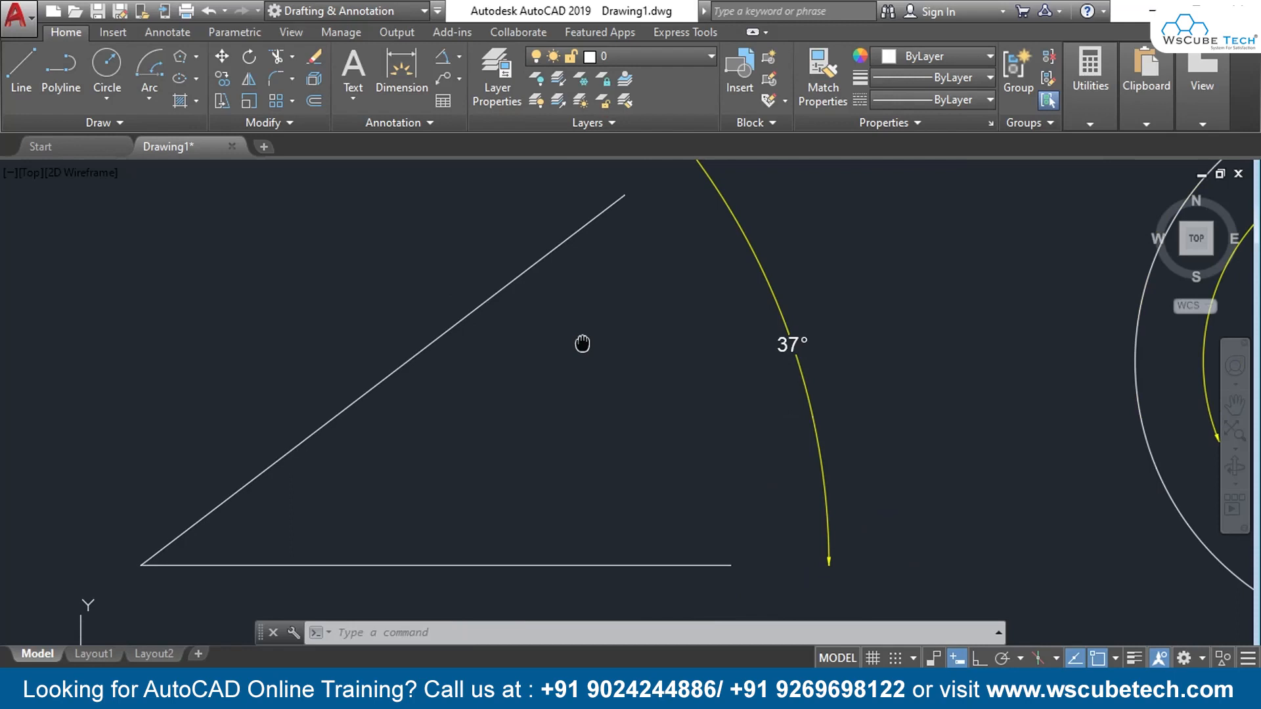
pyautogui.click(443, 57)
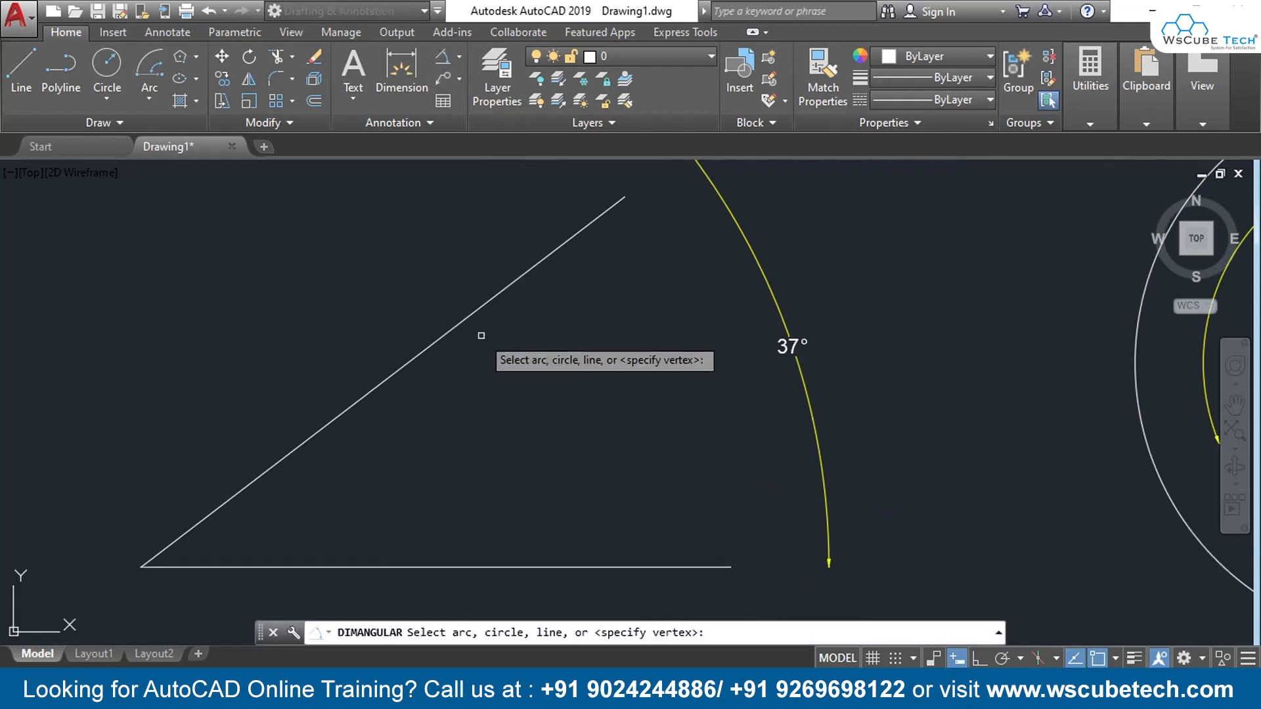
pyautogui.click(473, 314)
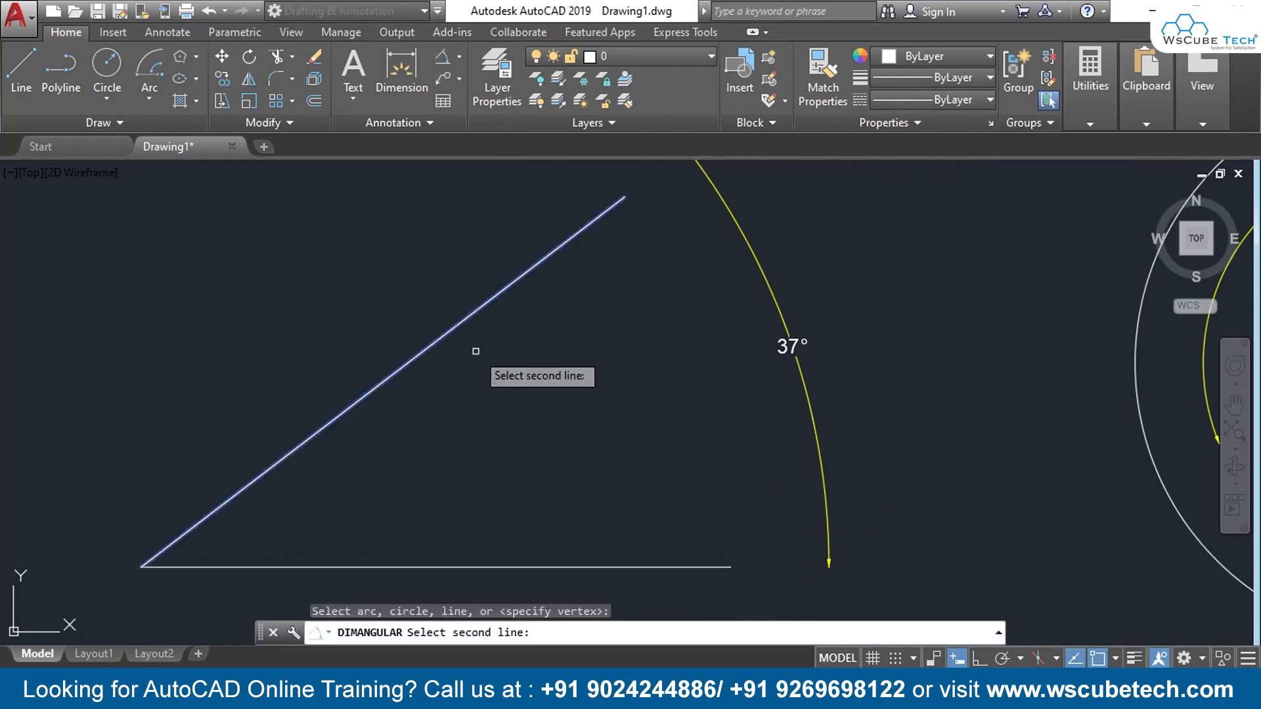
pyautogui.click(545, 566)
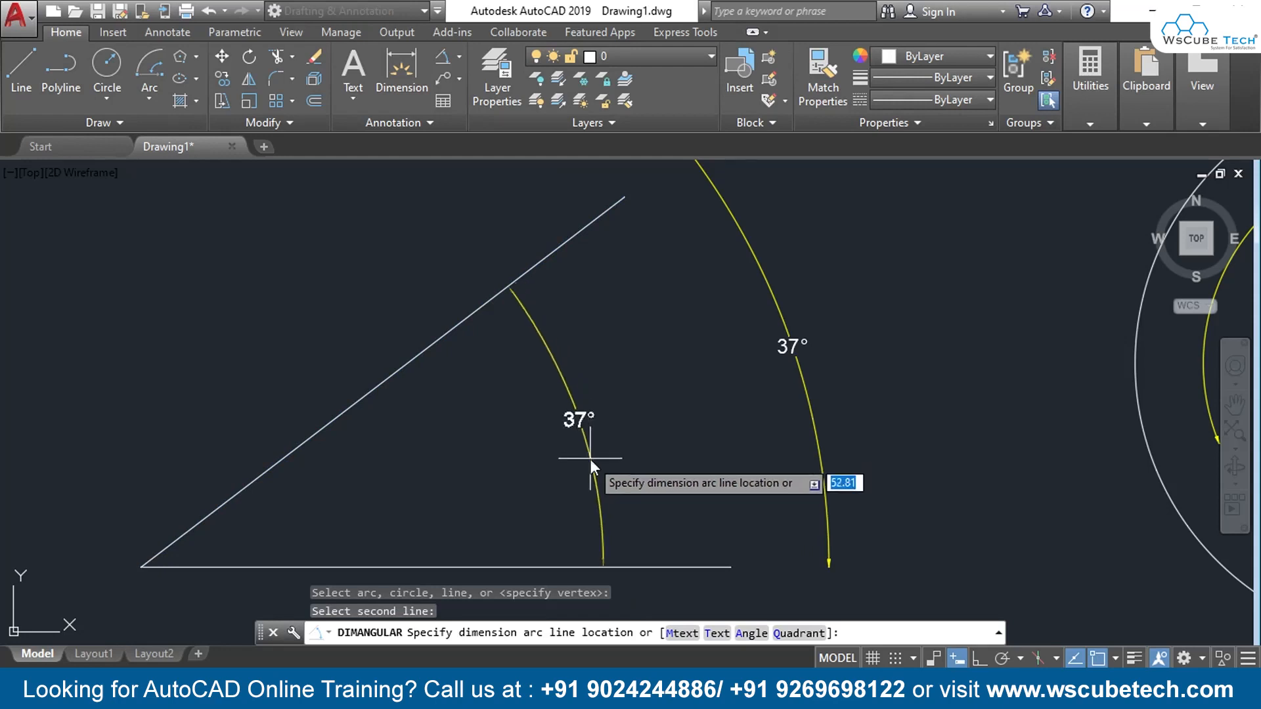
pyautogui.write('q')
pyautogui.press('Return')
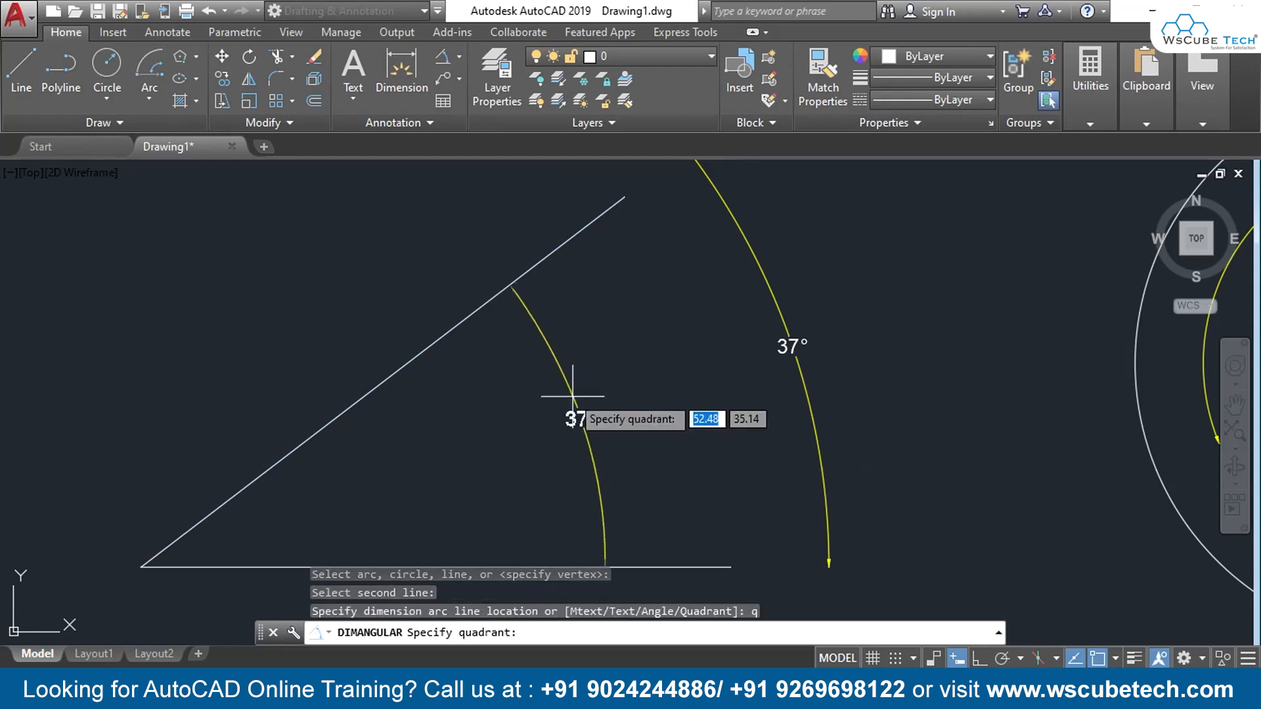
pyautogui.click(544, 332)
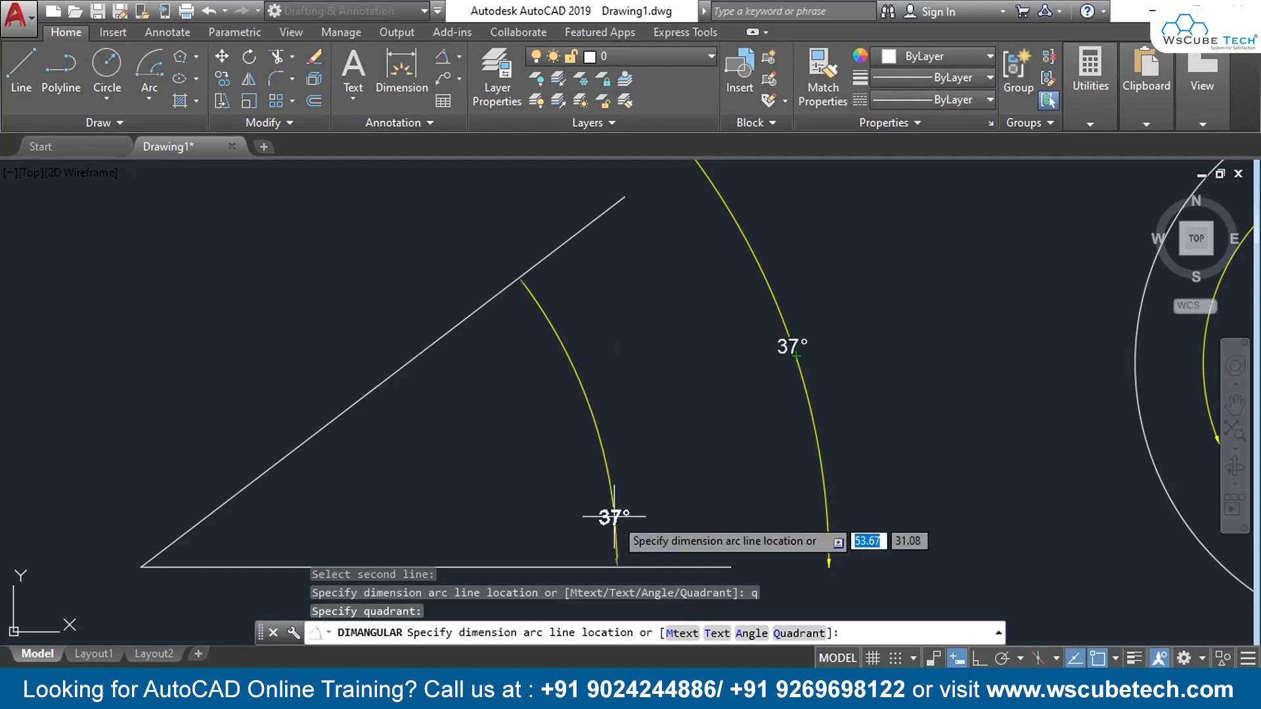
pyautogui.click(617, 499)
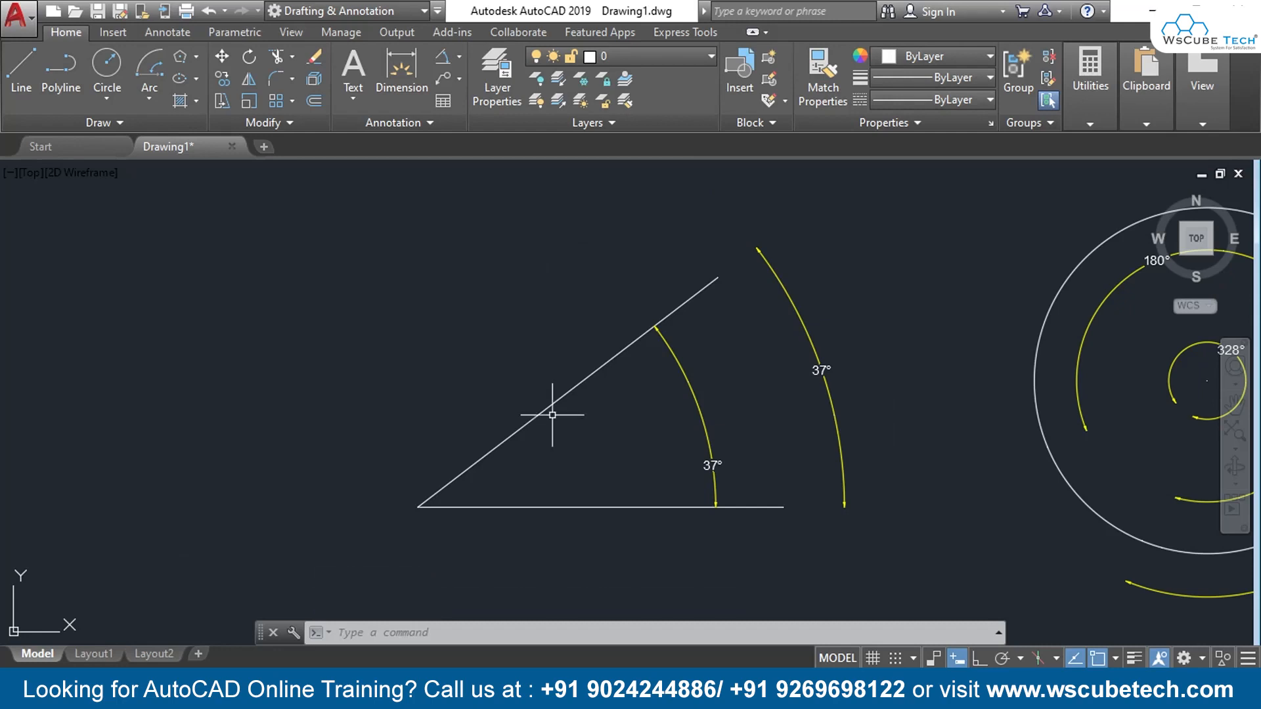
# Add an angular dimension between the two angled lines with the text override "auto" beyond the existing outer dimension, and open its text for editing.
pyautogui.scroll(2, 552, 415)
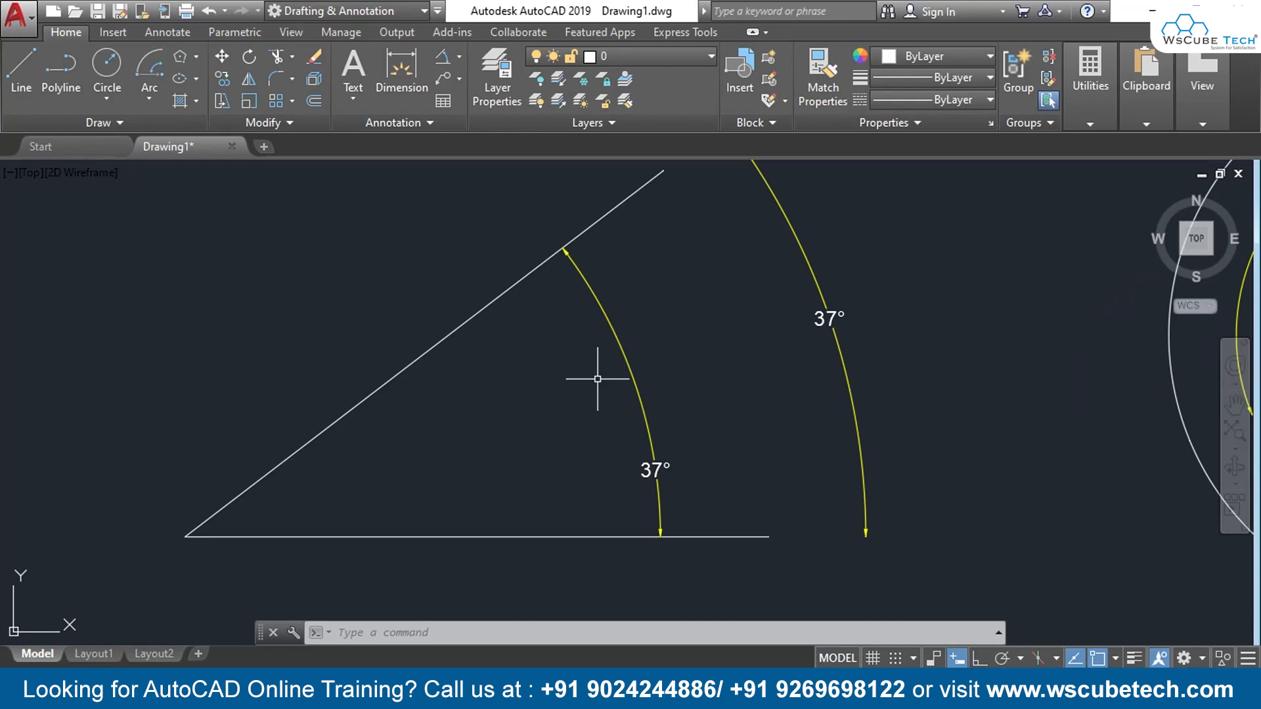
pyautogui.click(443, 58)
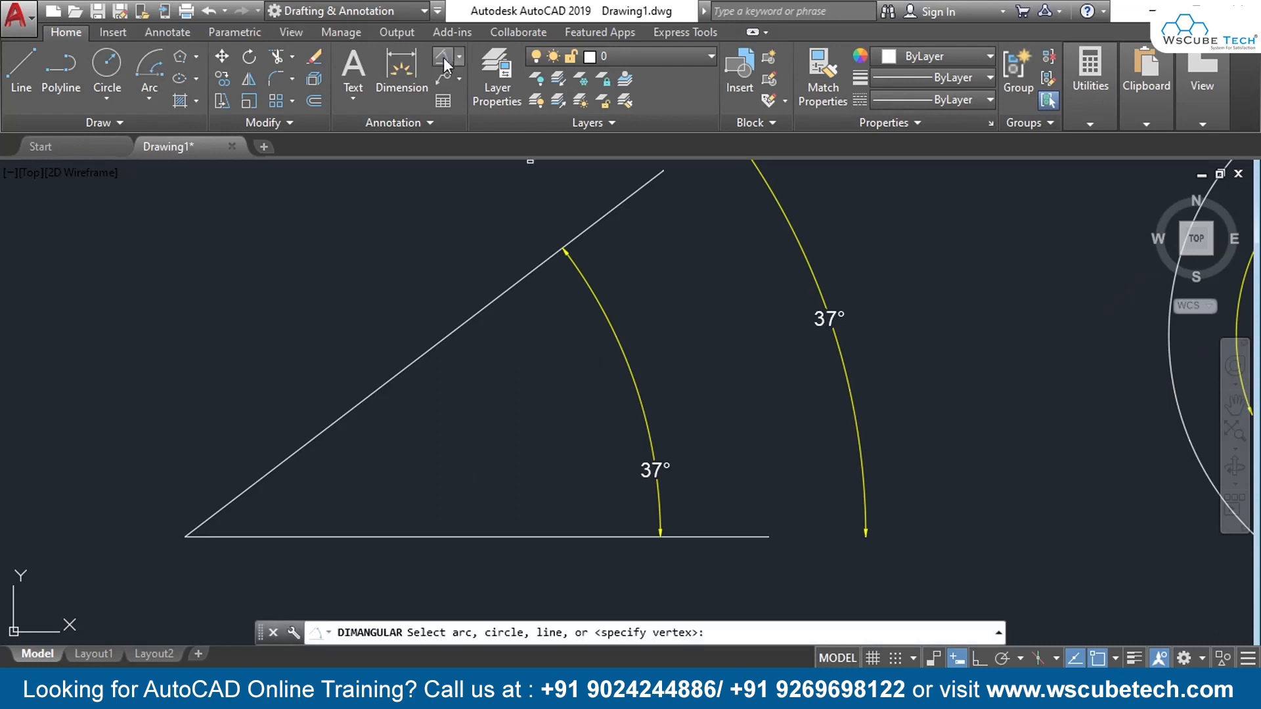
pyautogui.click(476, 314)
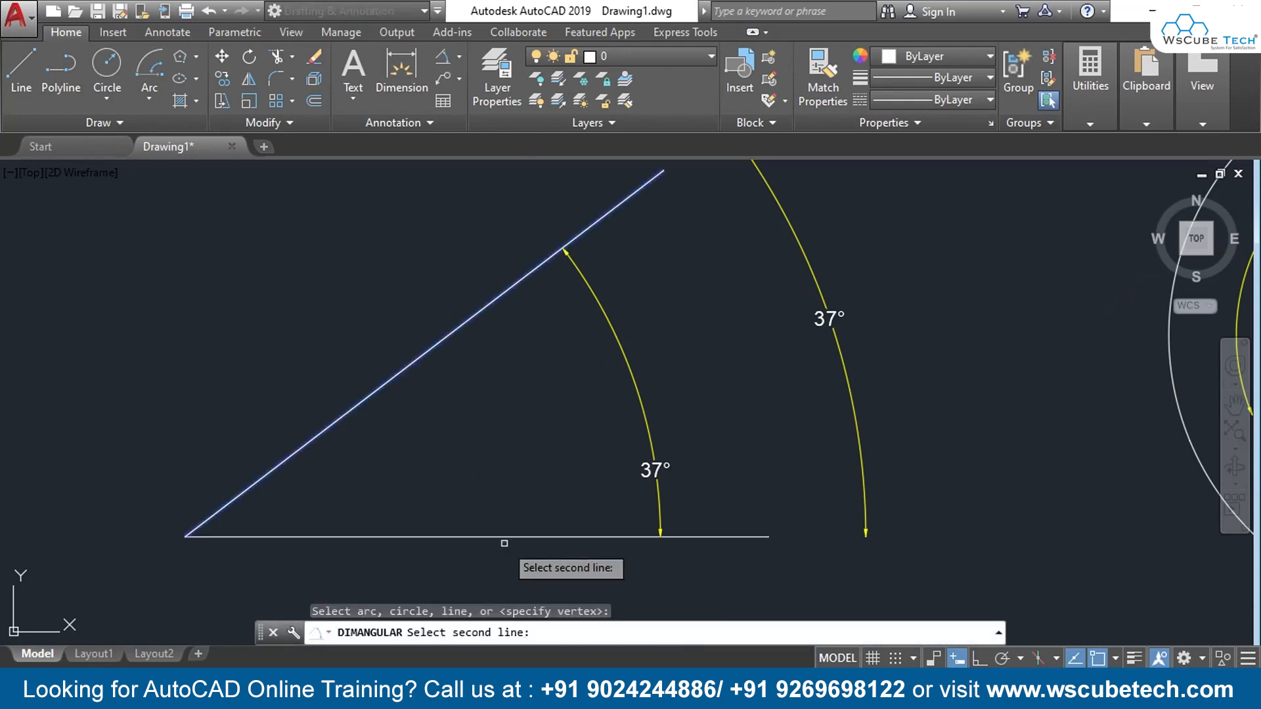
pyautogui.click(505, 537)
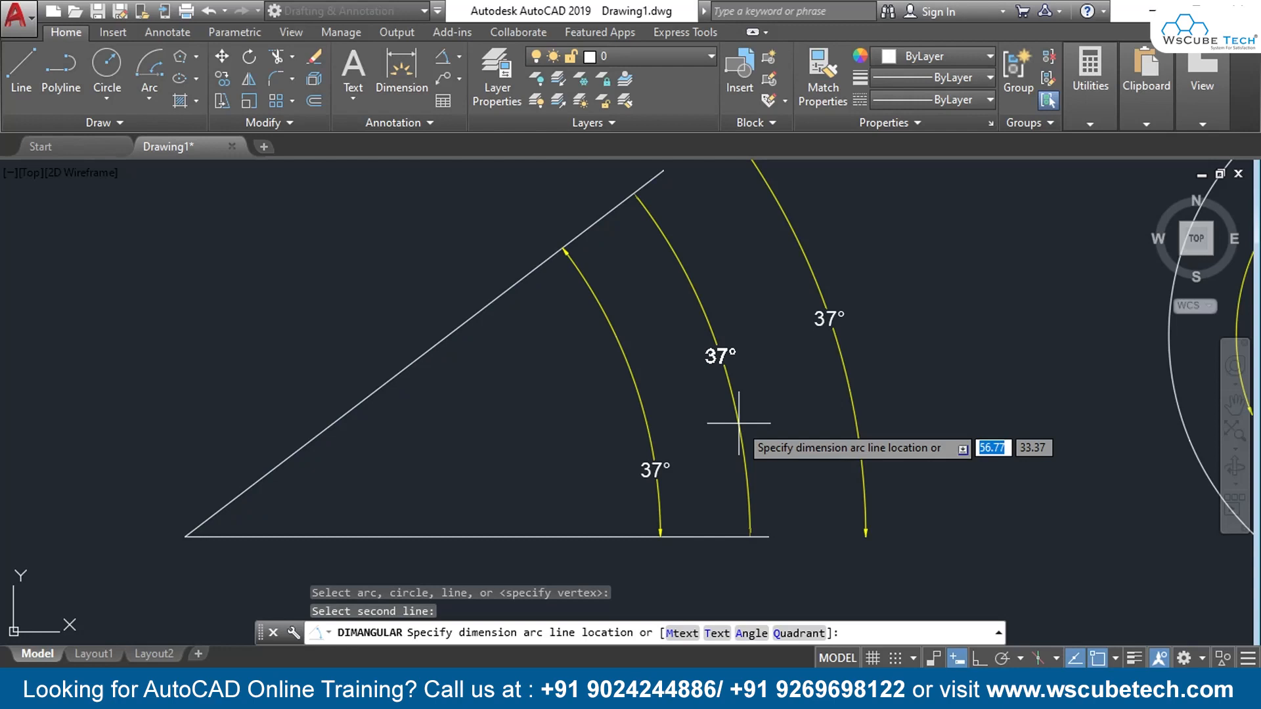
pyautogui.write('t')
pyautogui.press('Return')
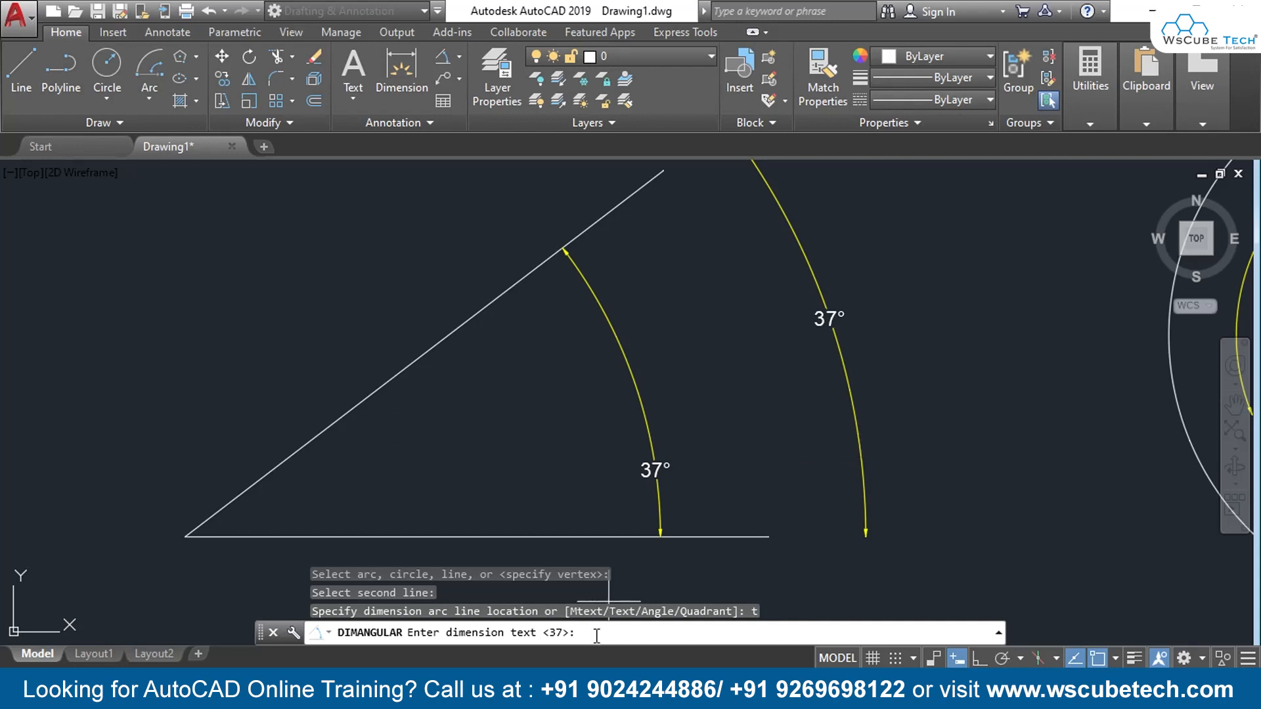
pyautogui.write('auto')
pyautogui.press('Return')
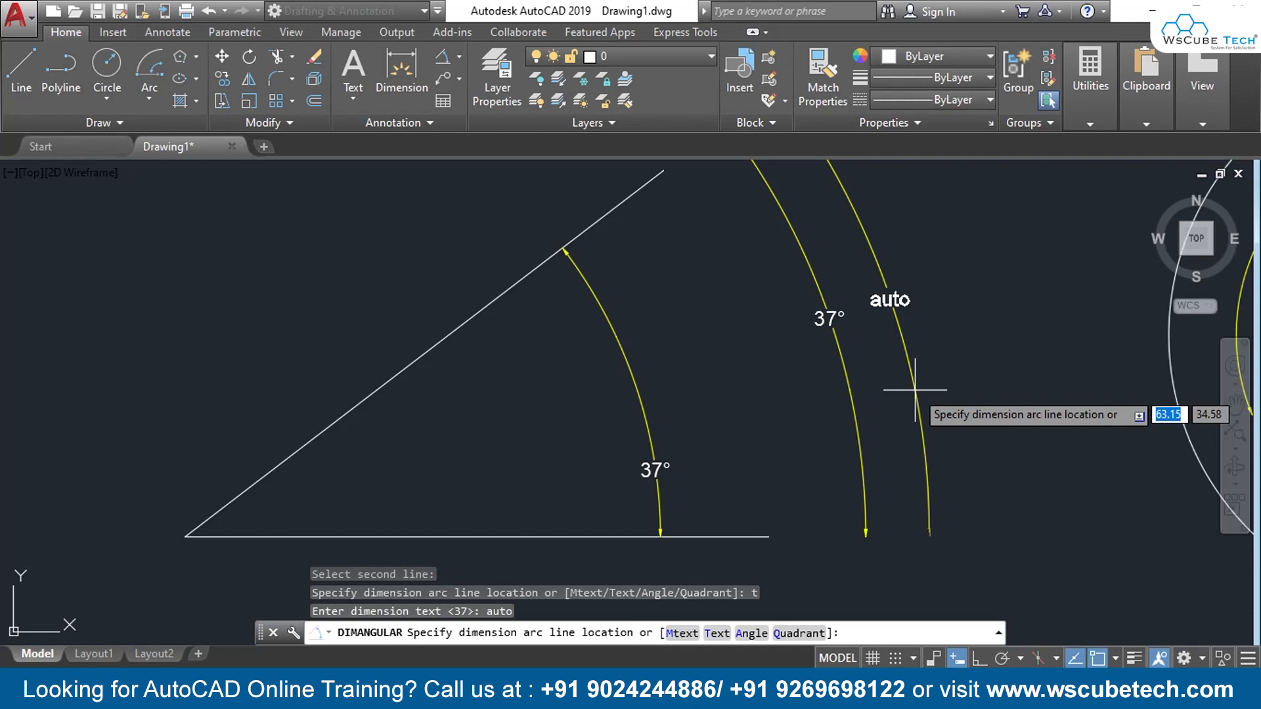
pyautogui.click(919, 388)
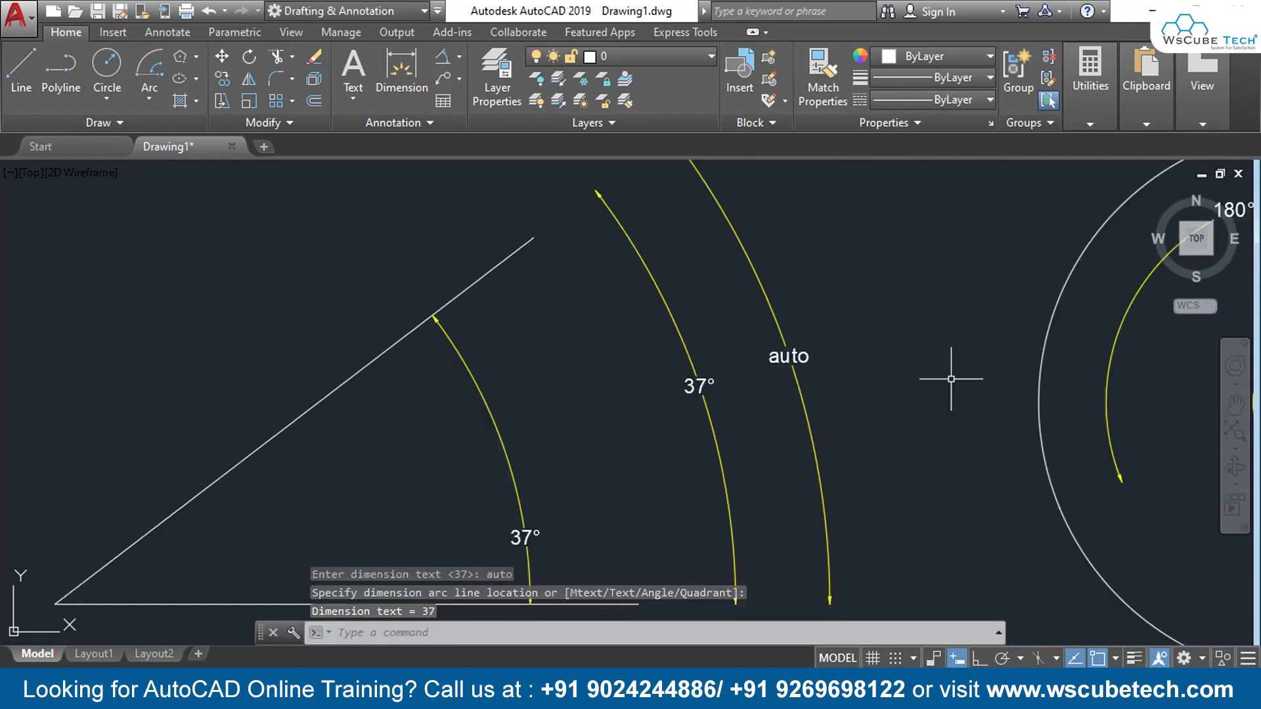
pyautogui.doubleClick(784, 356)
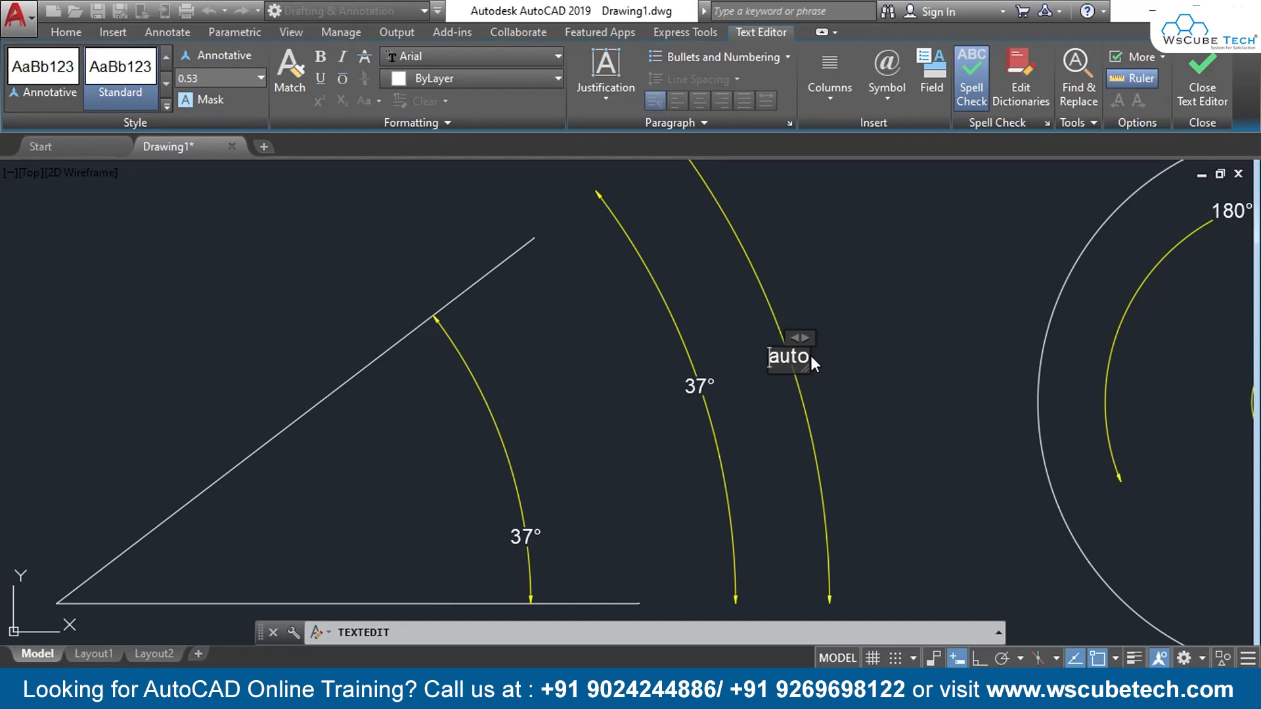
pyautogui.click(811, 357)
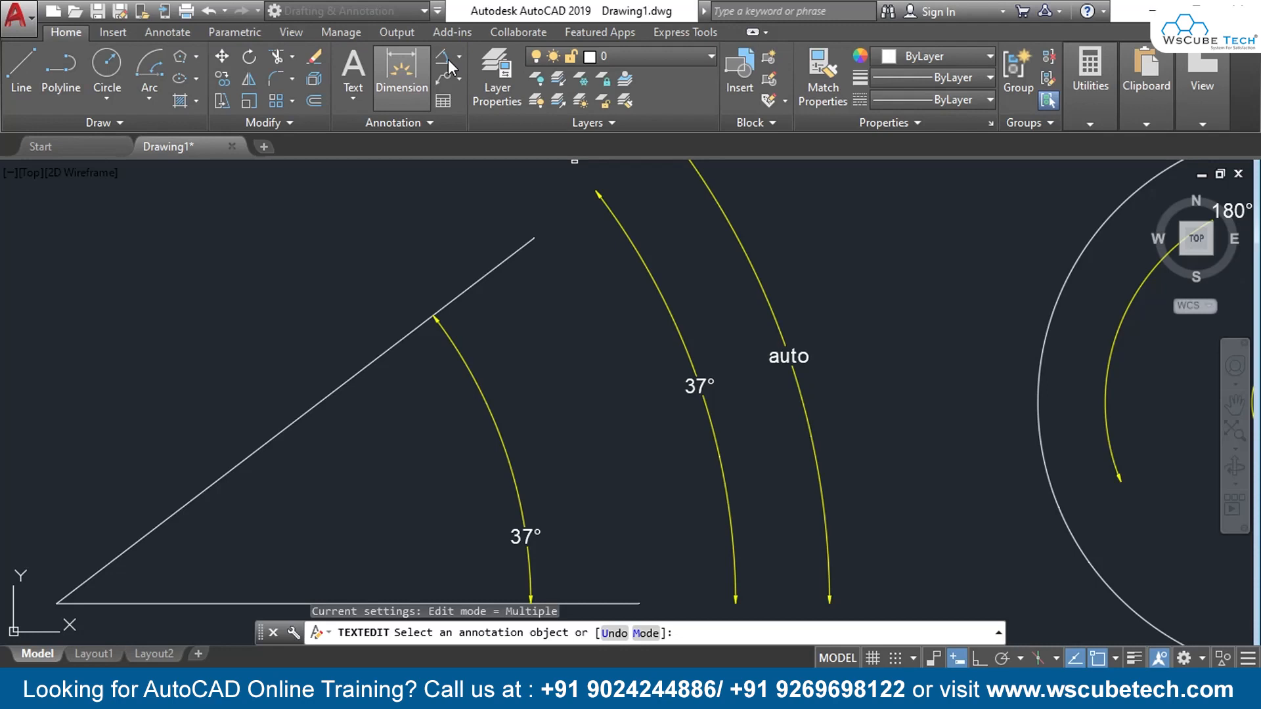
# Add another angular dimension between the same two lines with its text rotated 30 degrees, placing its arc outside the "auto" dimension.
pyautogui.click(447, 59)
pyautogui.click(480, 279)
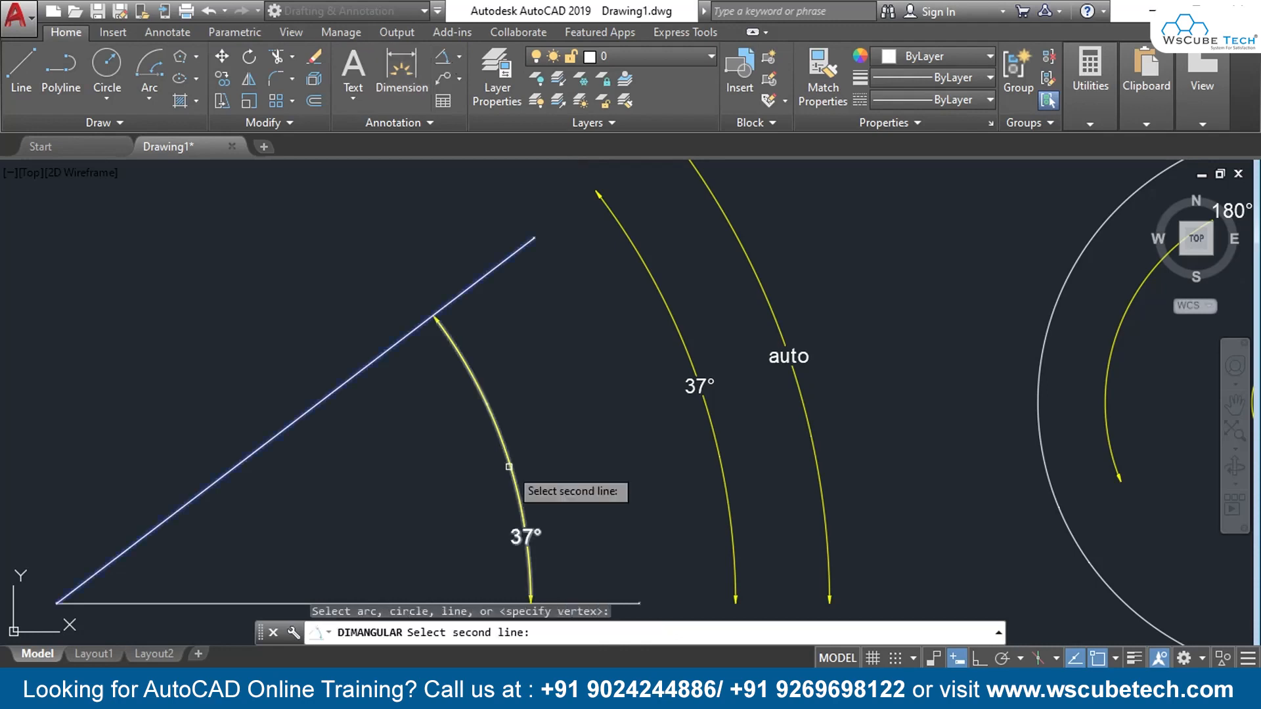
pyautogui.click(601, 602)
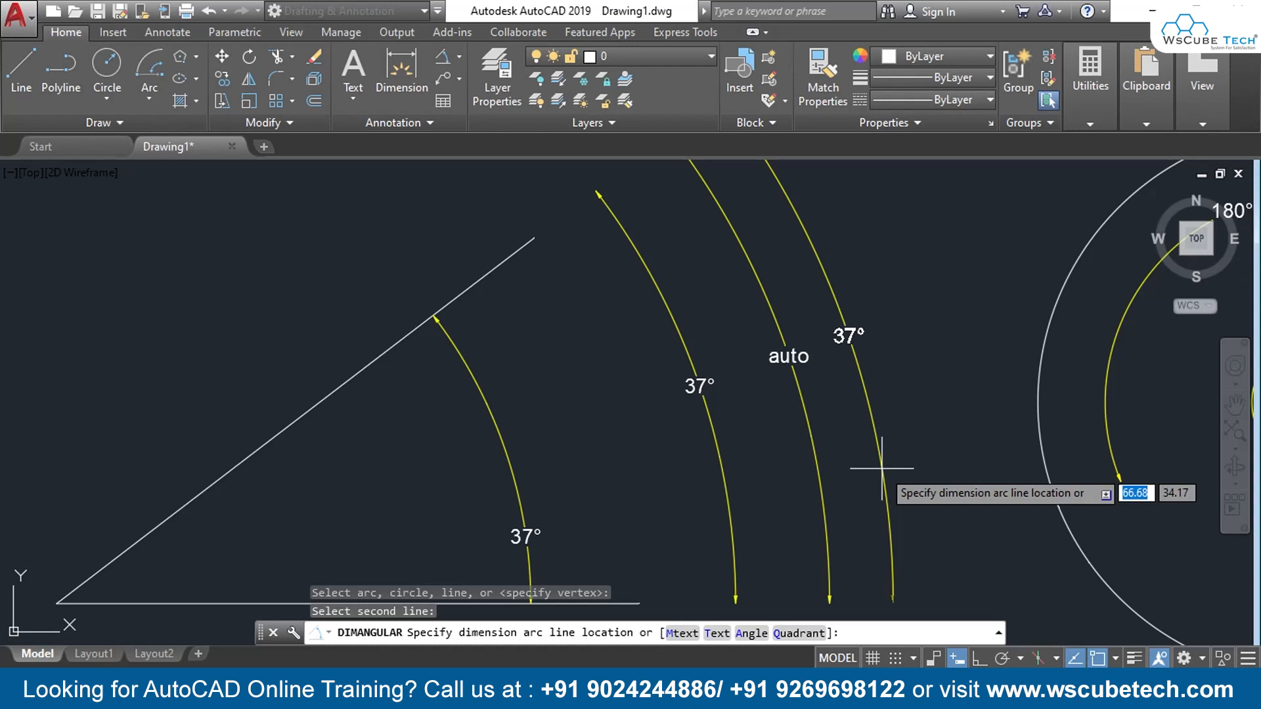
pyautogui.write('a')
pyautogui.press('Return')
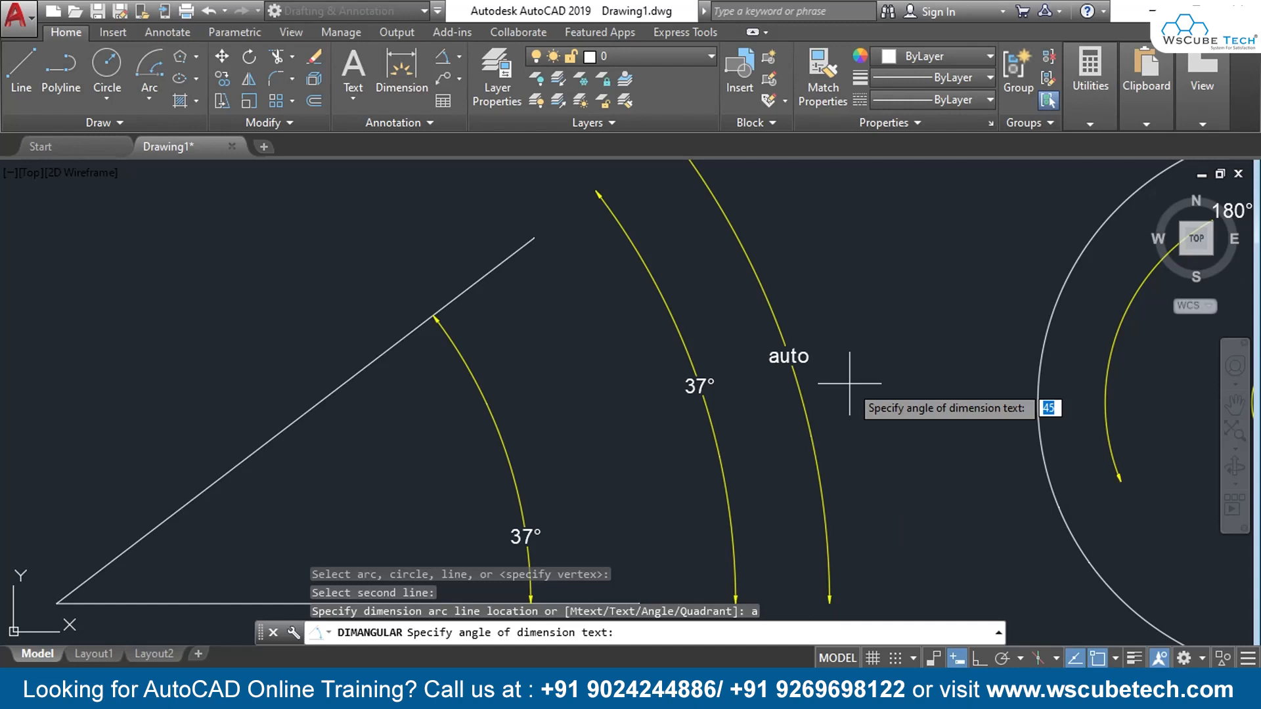
pyautogui.write('30')
pyautogui.press('Return')
pyautogui.click(867, 411)
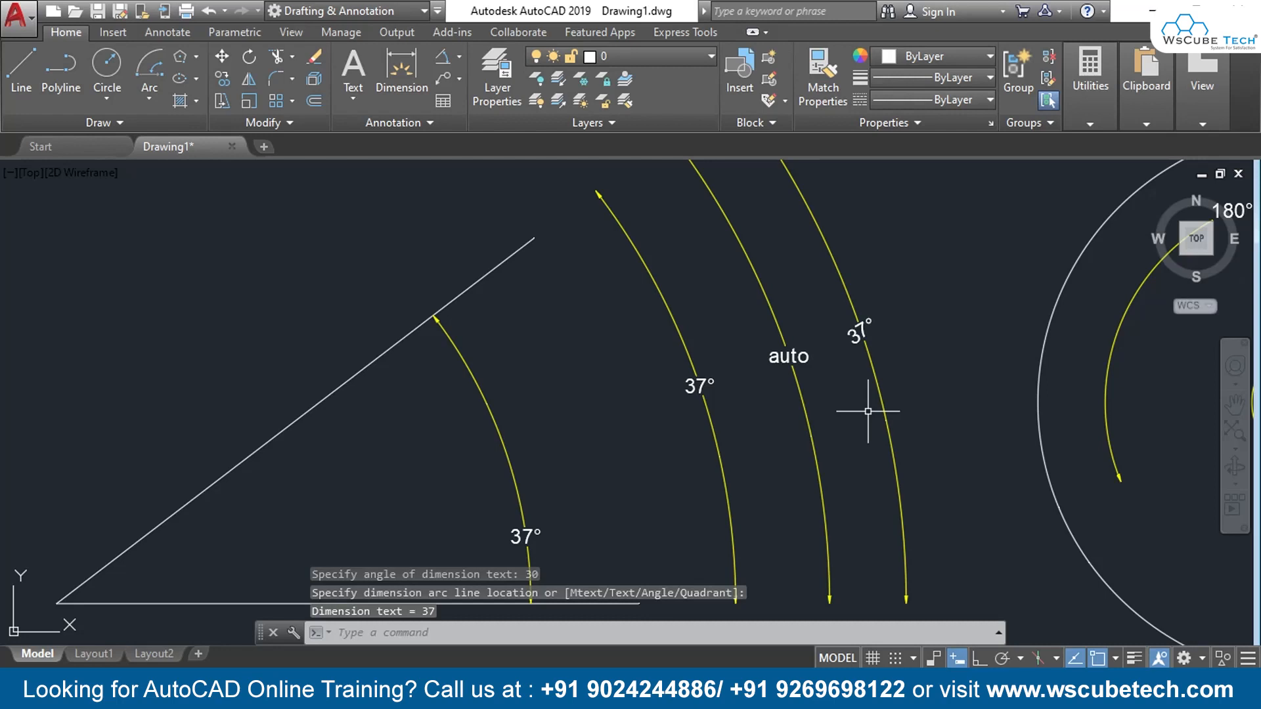
pyautogui.scroll(-4, 868, 411)
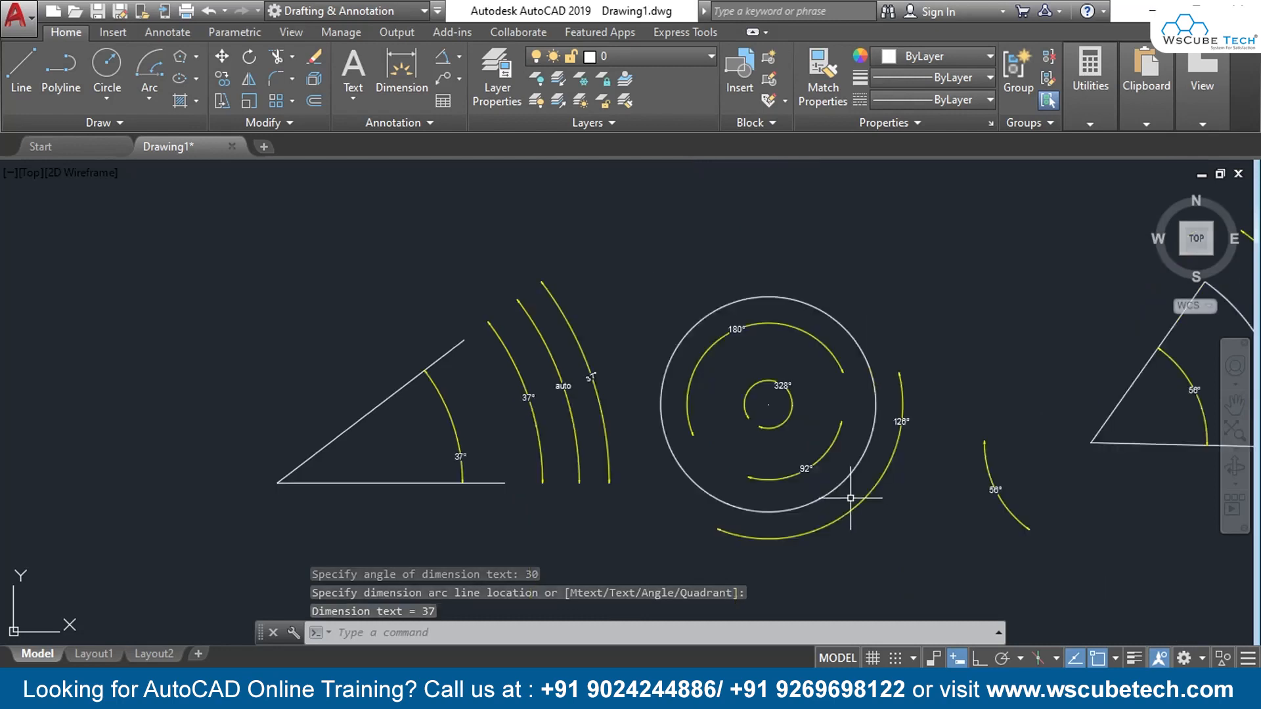